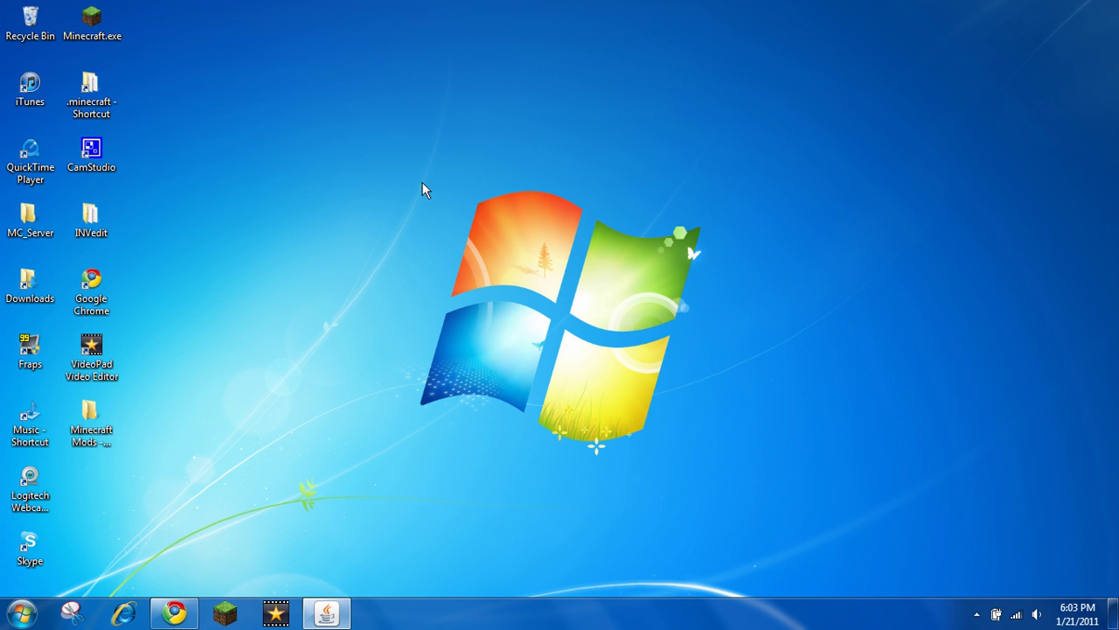
- Bring the Risugami's Mods - ModLoader Update forum topic back on screen in Chrome
{"action": "mouse_move", "coordinate": [400, 185]}
{"action": "left_mouse_down"}
{"action": "mouse_move", "coordinate": [744, 442]}
{"action": "mouse_move", "coordinate": [708, 476]}
{"action": "mouse_move", "coordinate": [727, 458]}
{"action": "mouse_move", "coordinate": [419, 223]}
{"action": "mouse_move", "coordinate": [380, 162]}
{"action": "mouse_move", "coordinate": [402, 166]}
{"action": "left_mouse_up"}
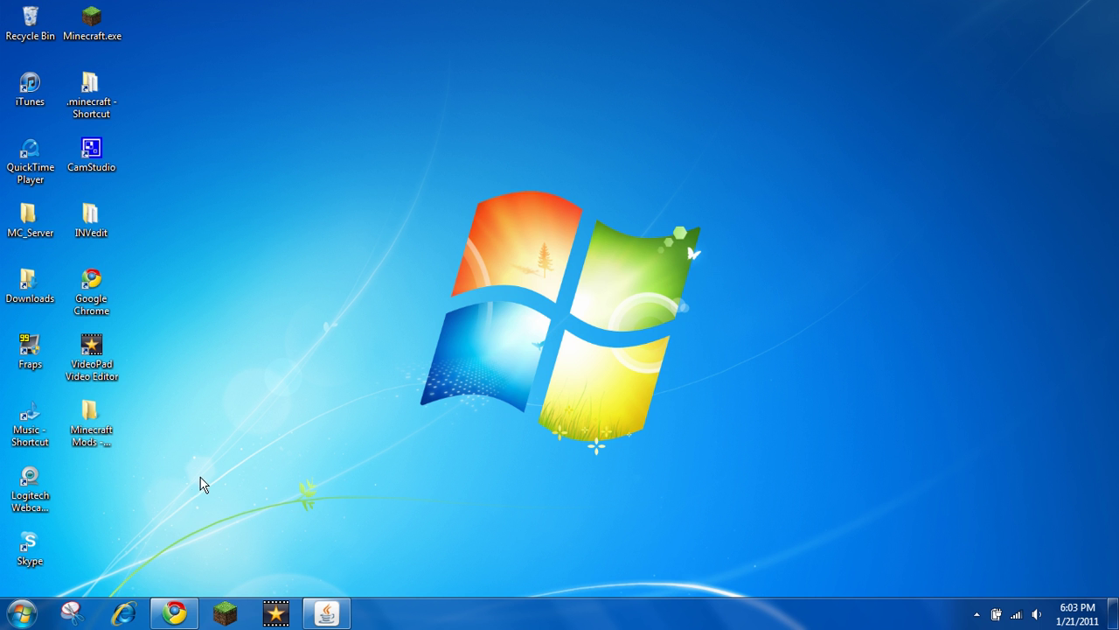
{"action": "left_click", "coordinate": [186, 612]}
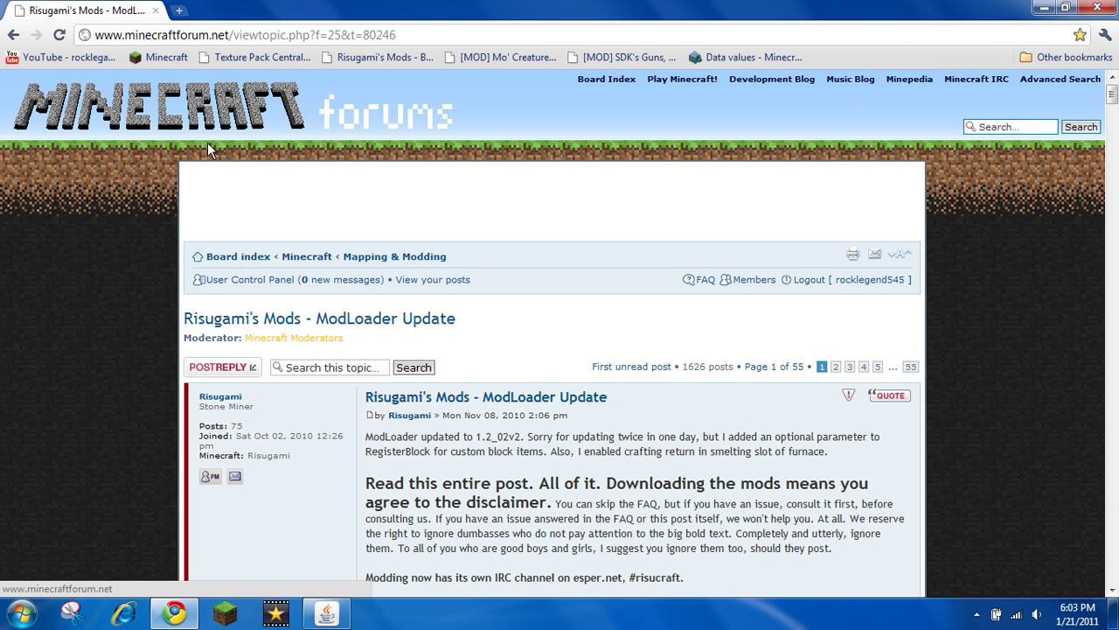
{"action": "scroll", "coordinate": [207, 143], "scroll_direction": "down", "scroll_amount": 2}
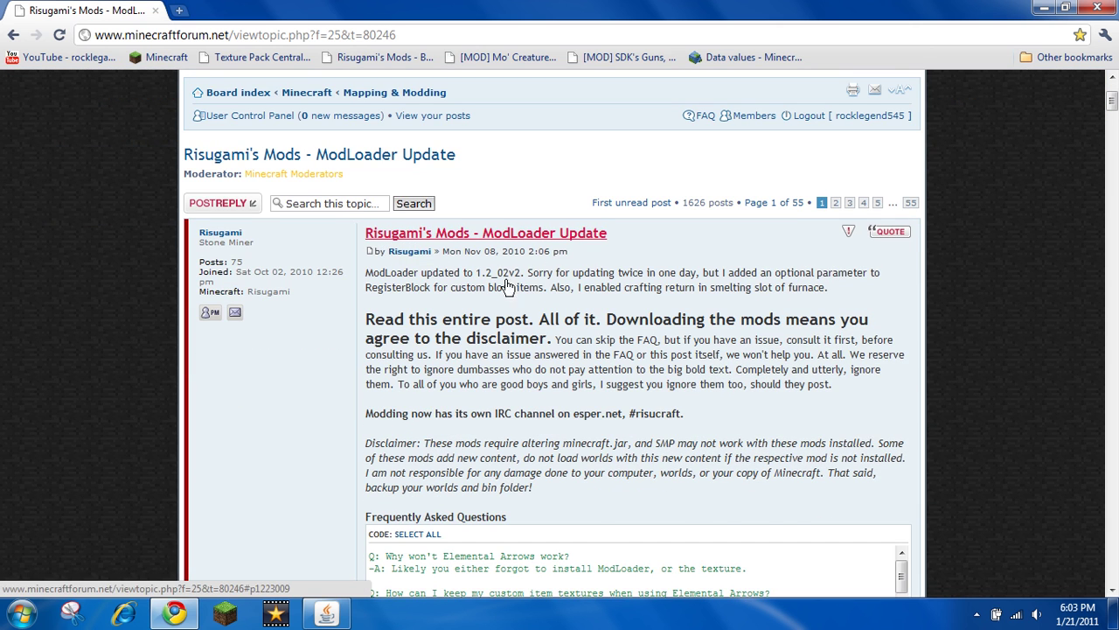
{"action": "scroll", "coordinate": [493, 283], "scroll_direction": "down", "scroll_amount": 3}
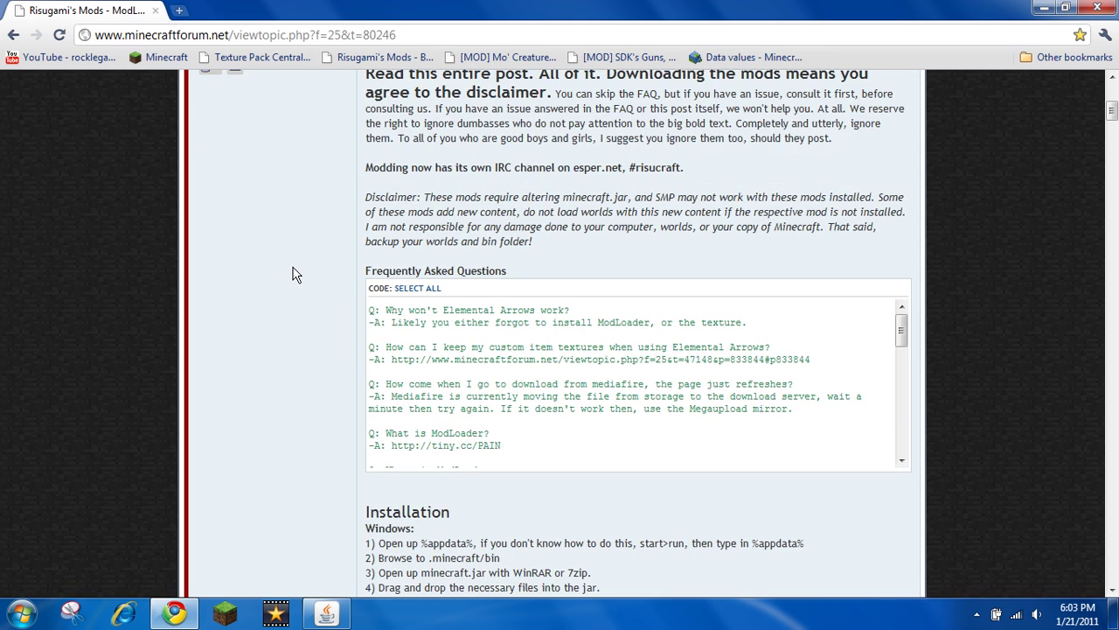
{"action": "scroll", "coordinate": [293, 273], "scroll_direction": "down", "scroll_amount": 3}
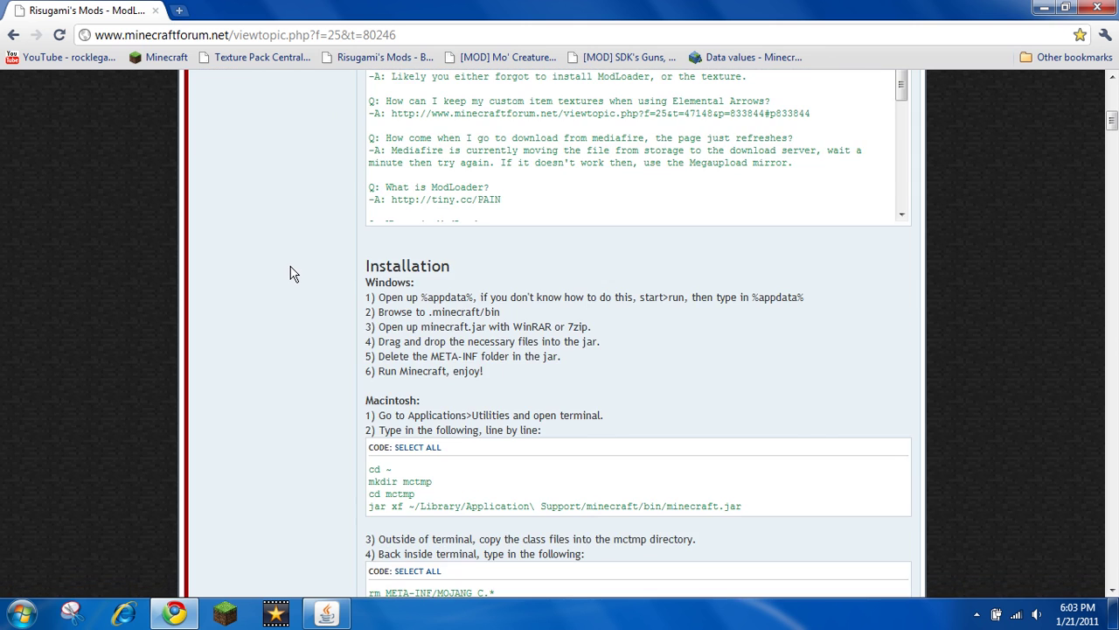
{"action": "scroll", "coordinate": [293, 276], "scroll_direction": "up", "scroll_amount": 4}
{"action": "scroll", "coordinate": [293, 279], "scroll_direction": "up", "scroll_amount": 4}
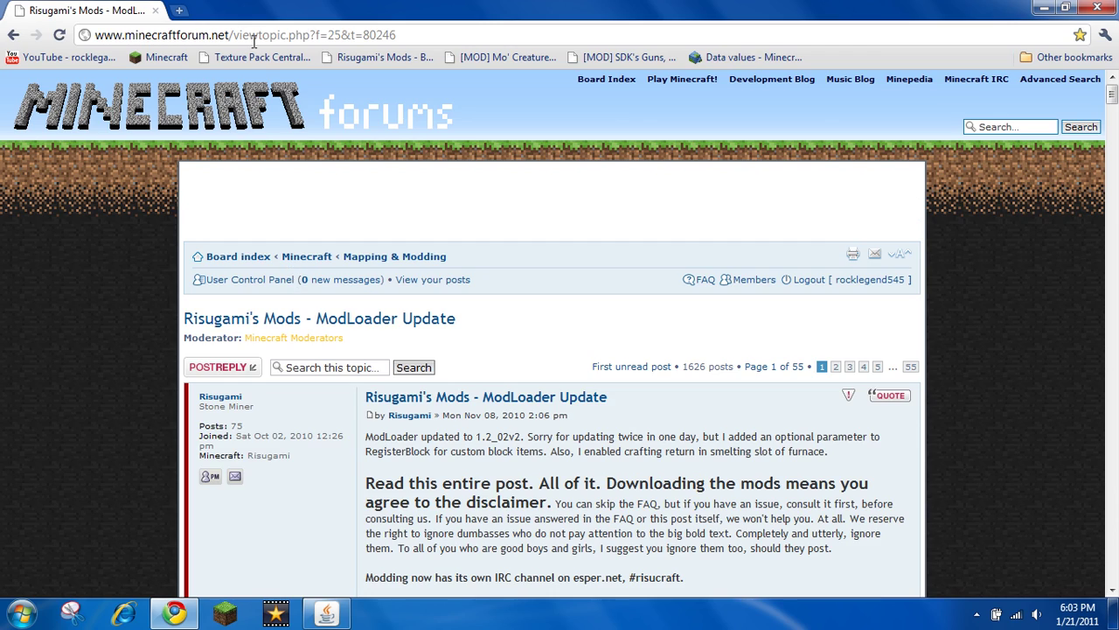
{"action": "left_click_drag", "start_coordinate": [233, 39], "coordinate": [84, 44]}
{"action": "left_click", "coordinate": [99, 310]}
- Scroll to The Mods and highlight the ModLoader Beta 1.2_02v2 heading
{"action": "scroll", "coordinate": [99, 307], "scroll_direction": "down", "scroll_amount": 3}
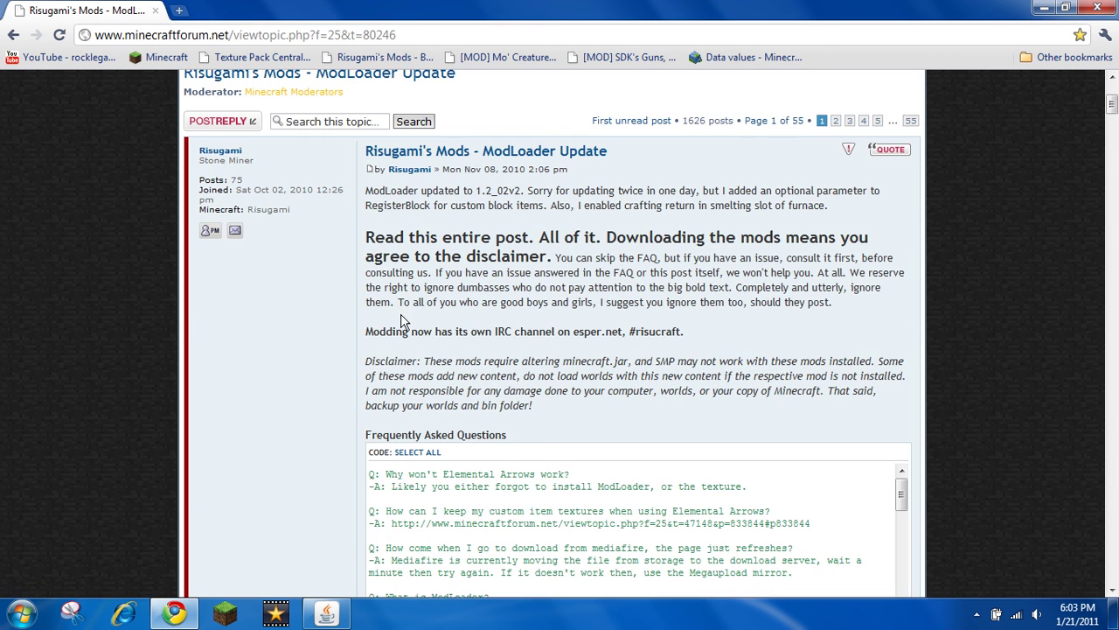
{"action": "scroll", "coordinate": [321, 272], "scroll_direction": "down", "scroll_amount": 8}
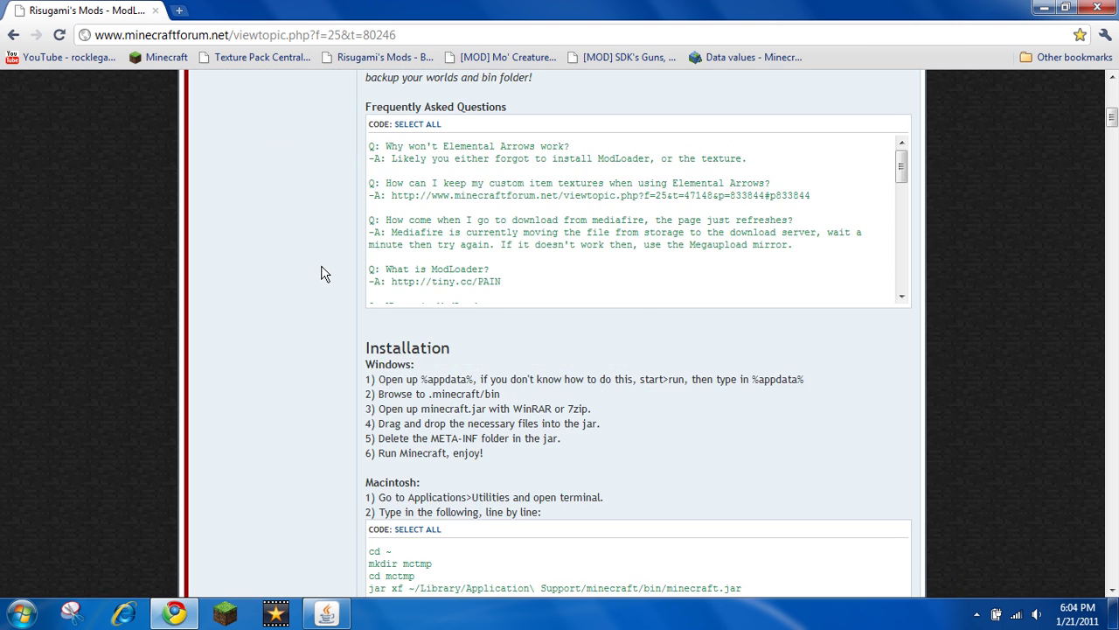
{"action": "scroll", "coordinate": [321, 272], "scroll_direction": "down", "scroll_amount": 5}
{"action": "scroll", "coordinate": [321, 272], "scroll_direction": "up", "scroll_amount": 3}
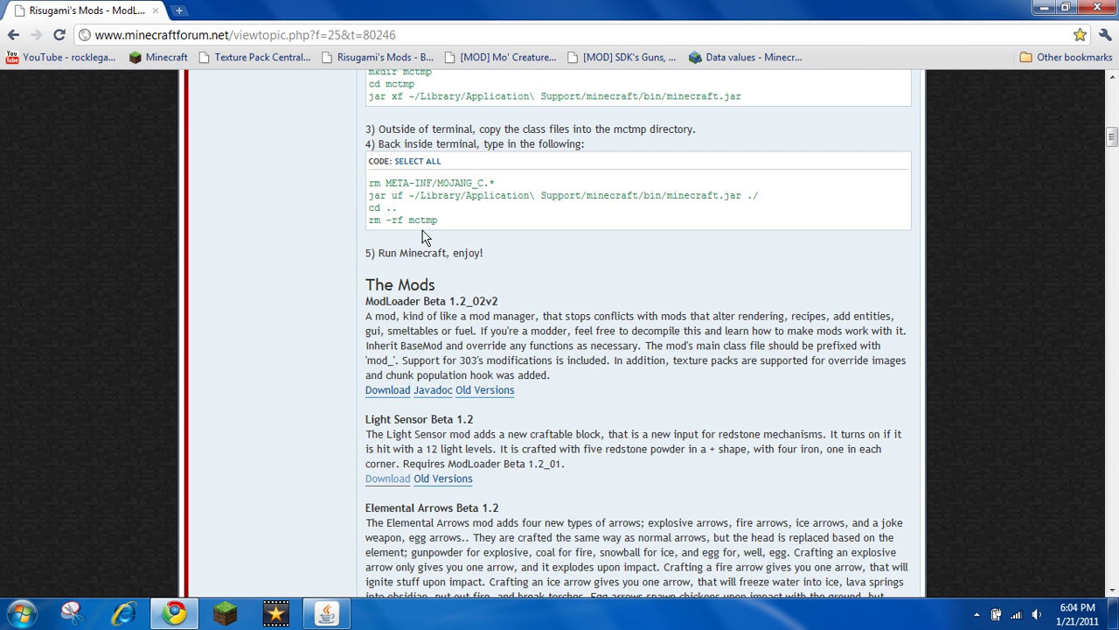
{"action": "left_click_drag", "start_coordinate": [365, 300], "coordinate": [506, 300]}
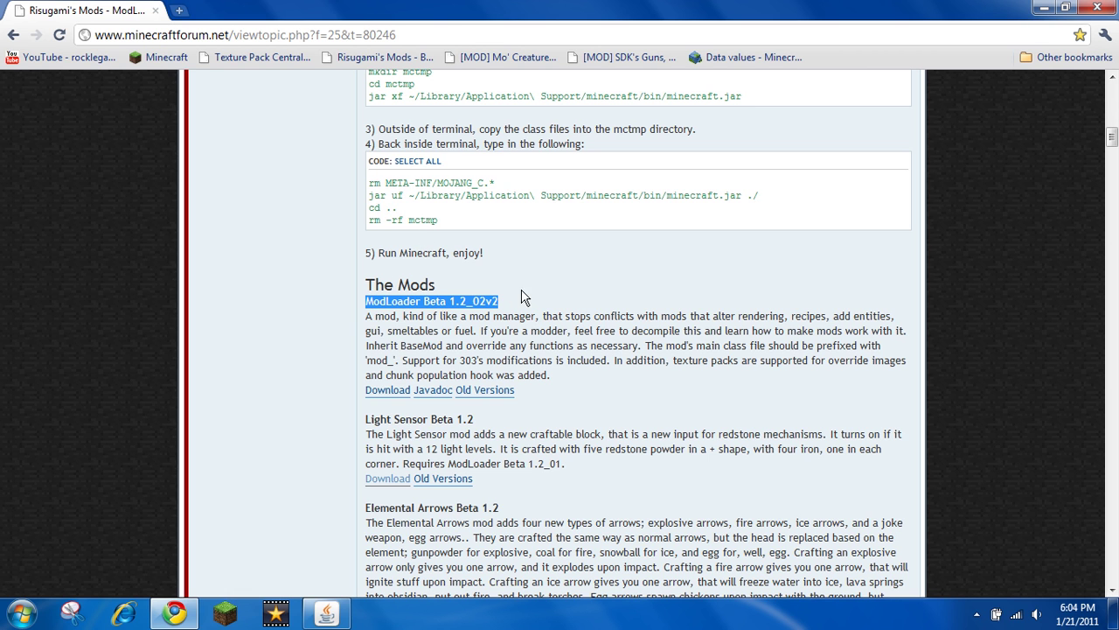
- Download ModLoader Beta 1.2_02v2.rar from its MediaFire page and close the pop-up tab
{"action": "left_click", "coordinate": [522, 335]}
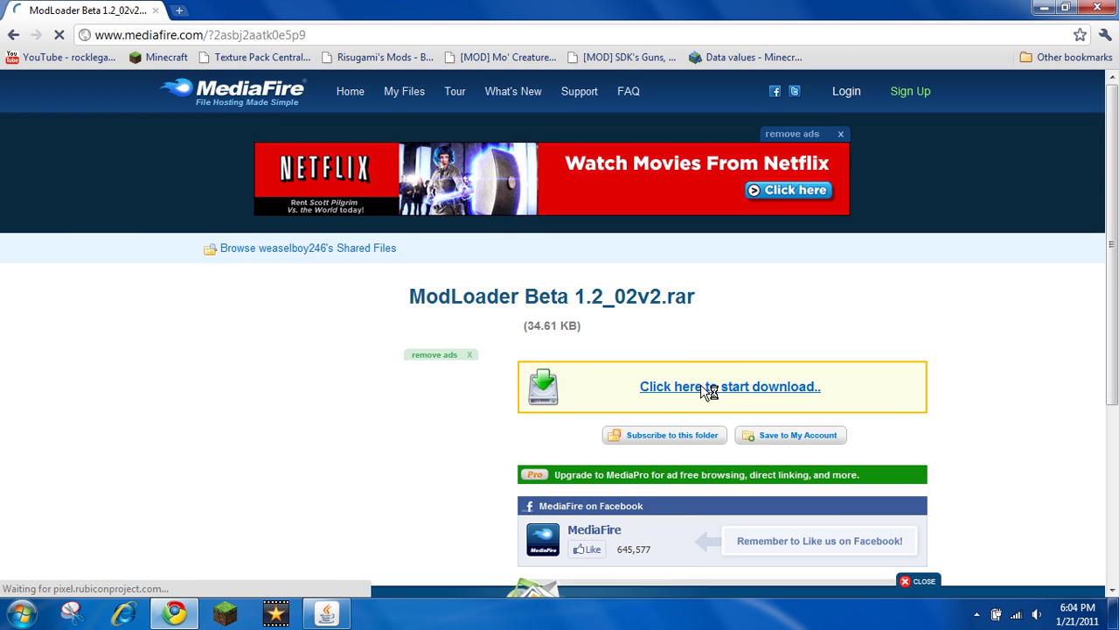
{"action": "left_click", "coordinate": [702, 386]}
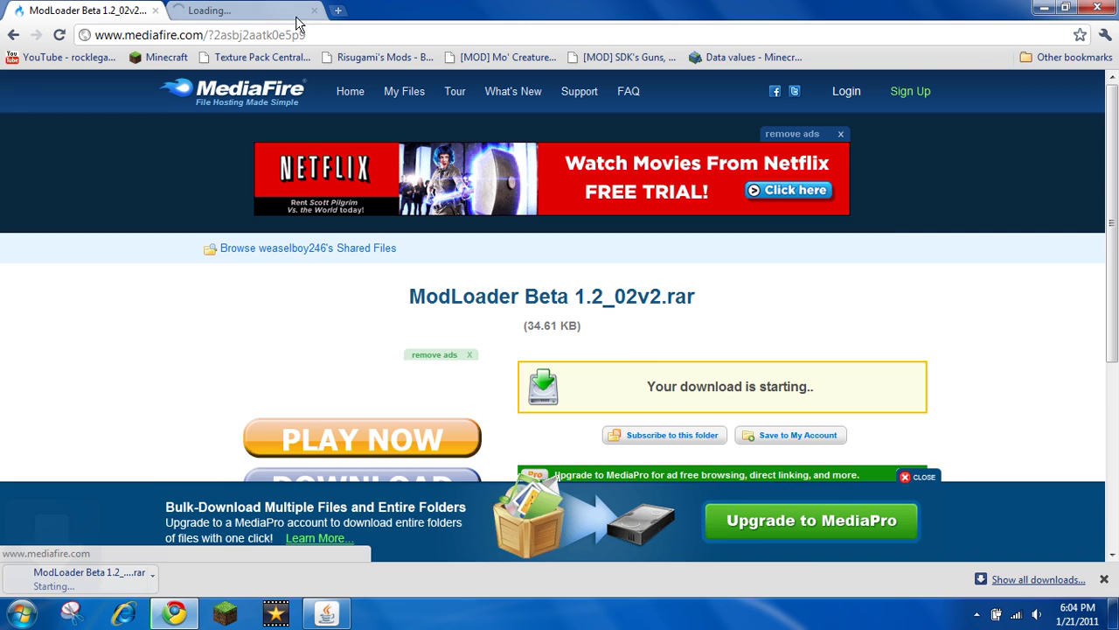
{"action": "left_click", "coordinate": [314, 10]}
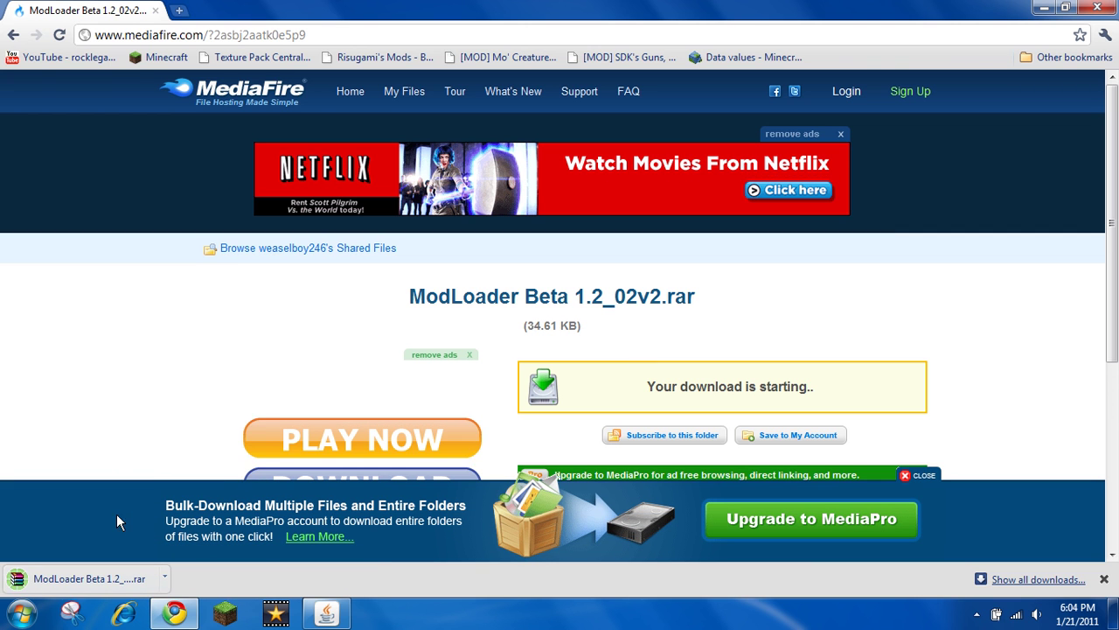
- Return to the Risugami's Mods forum topic and scroll its mod list
{"action": "left_click", "coordinate": [394, 57]}
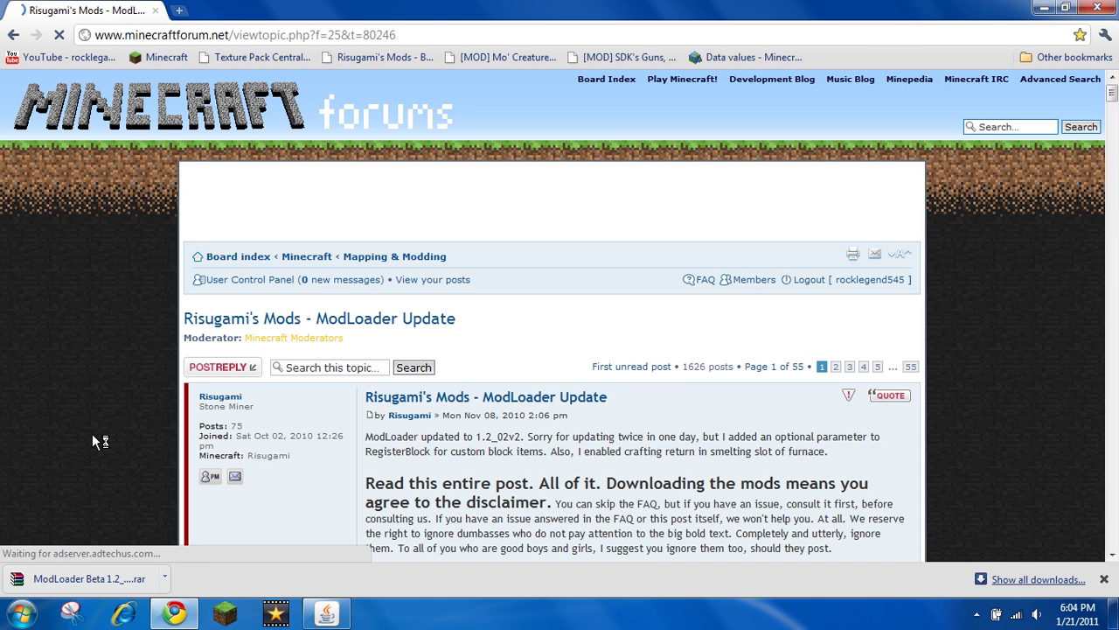
{"action": "scroll", "coordinate": [92, 434], "scroll_direction": "down", "scroll_amount": 20}
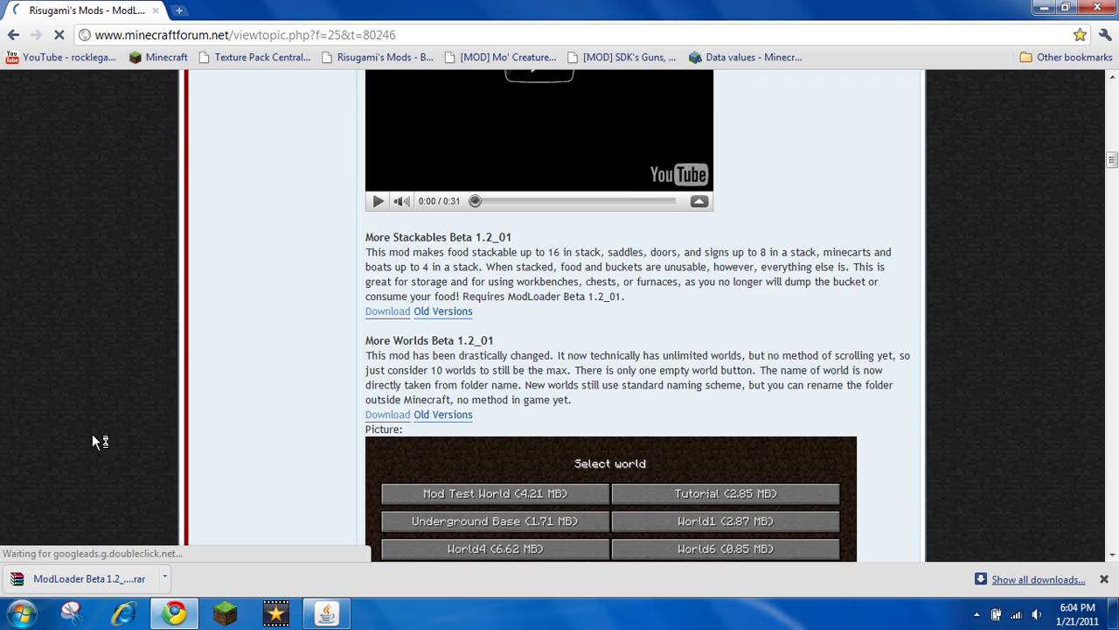
{"action": "scroll", "coordinate": [91, 434], "scroll_direction": "up", "scroll_amount": 5}
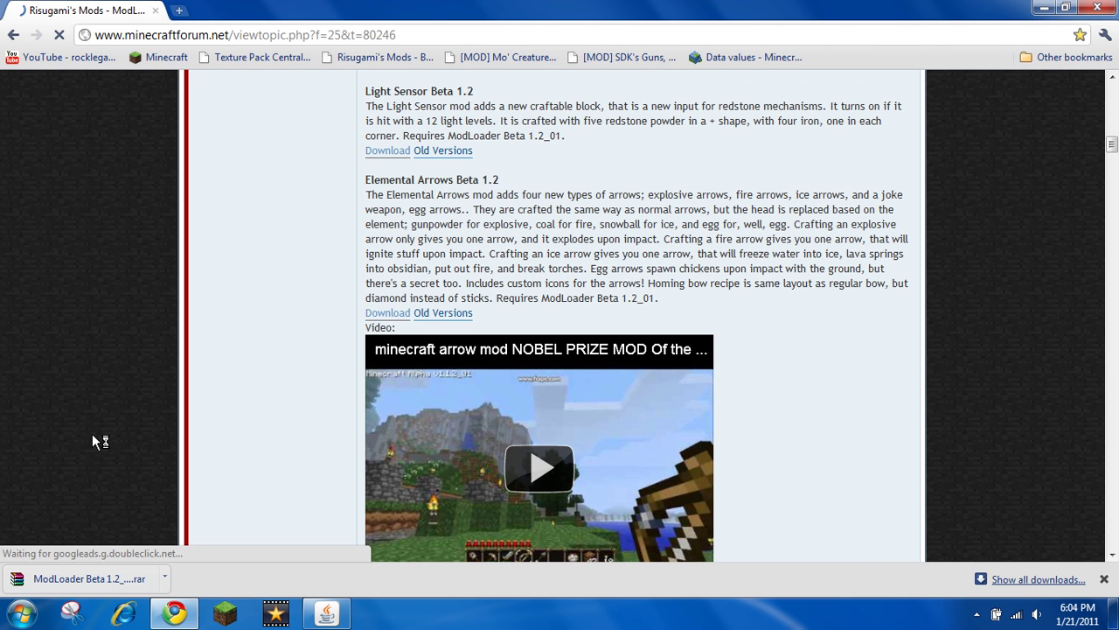
{"action": "scroll", "coordinate": [109, 427], "scroll_direction": "down", "scroll_amount": 5}
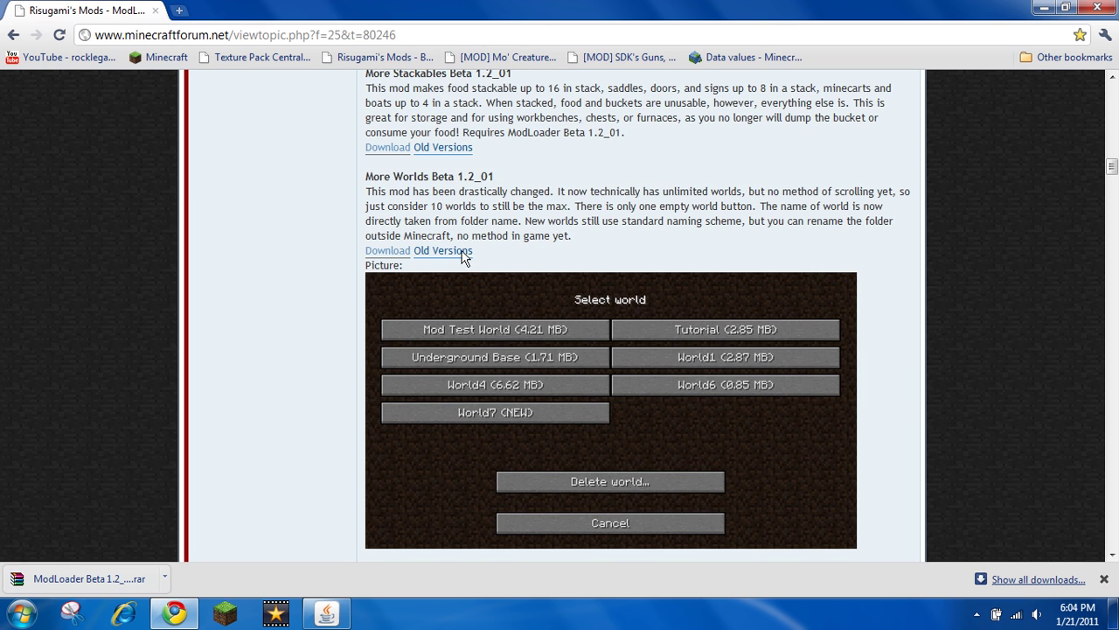
{"action": "scroll", "coordinate": [210, 291], "scroll_direction": "down", "scroll_amount": 5}
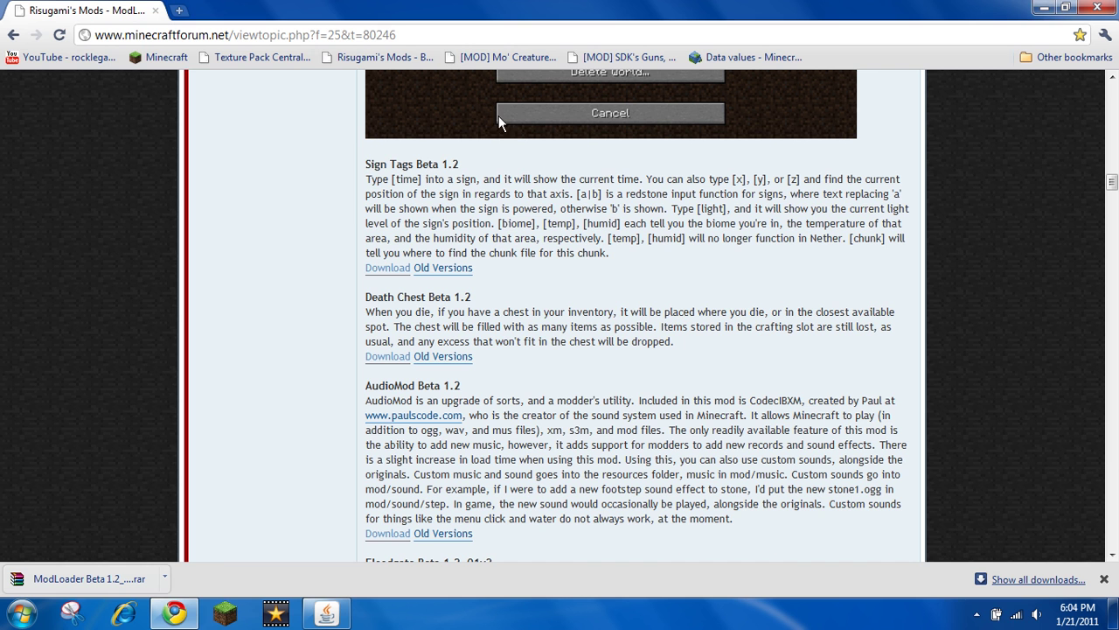
- Minimize Chrome, try a Start-menu search for %app, and close the empty results window
{"action": "left_click", "coordinate": [1045, 7]}
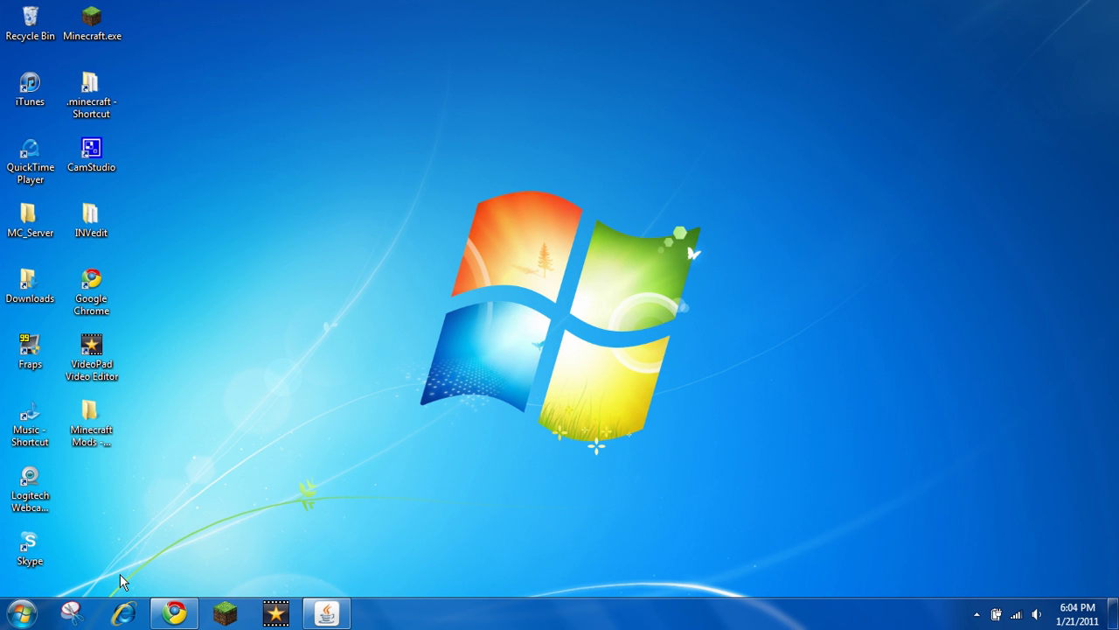
{"action": "left_click", "coordinate": [19, 614]}
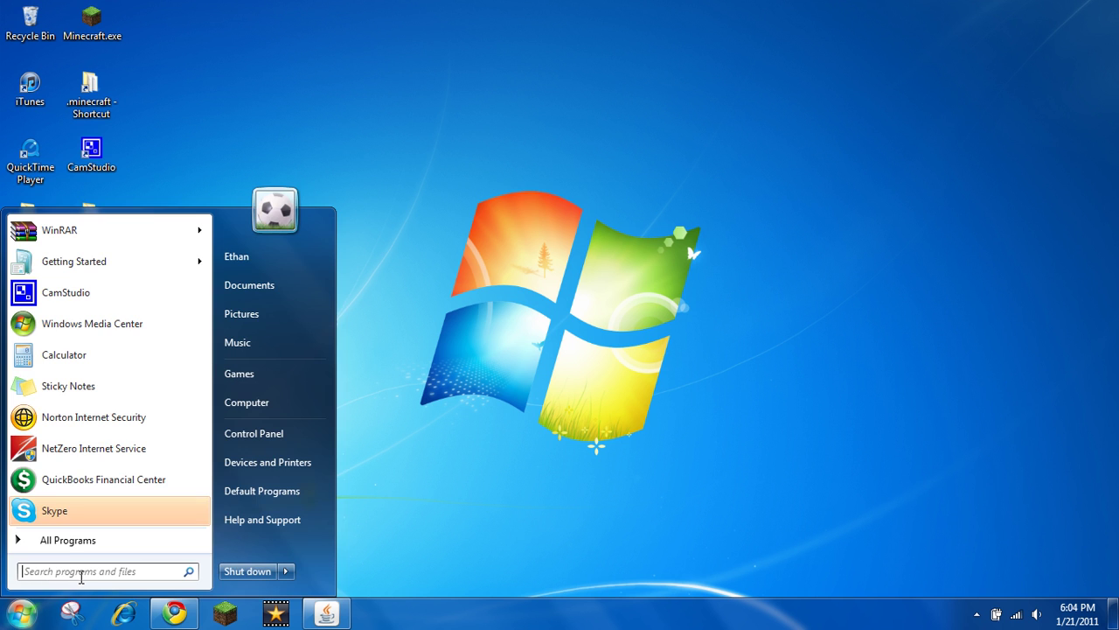
{"action": "left_click", "coordinate": [71, 570]}
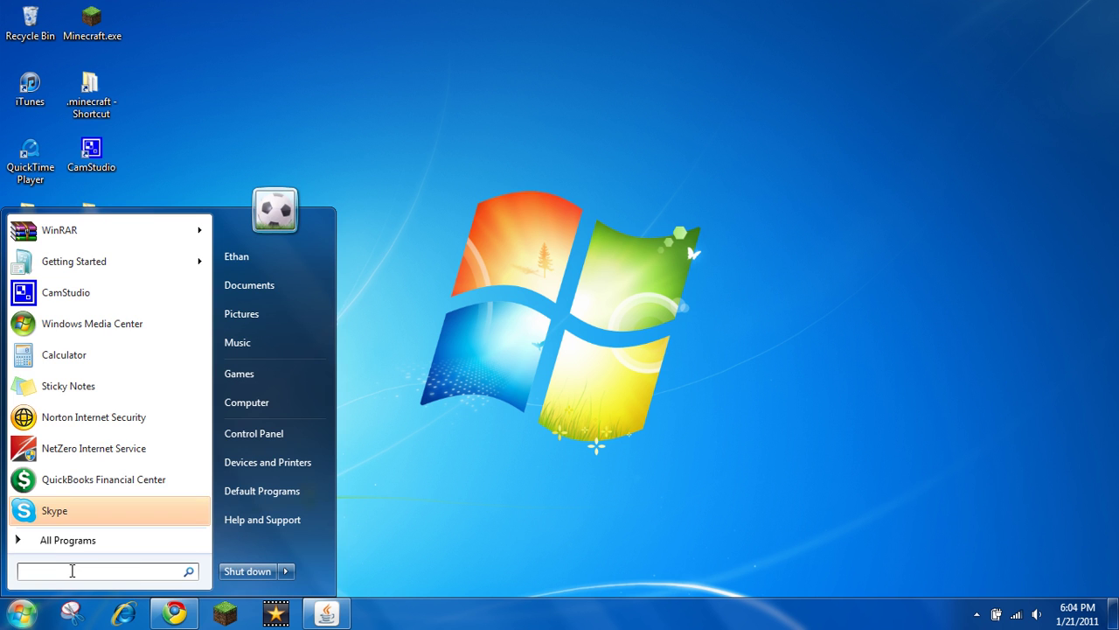
{"action": "type", "text": "%"}
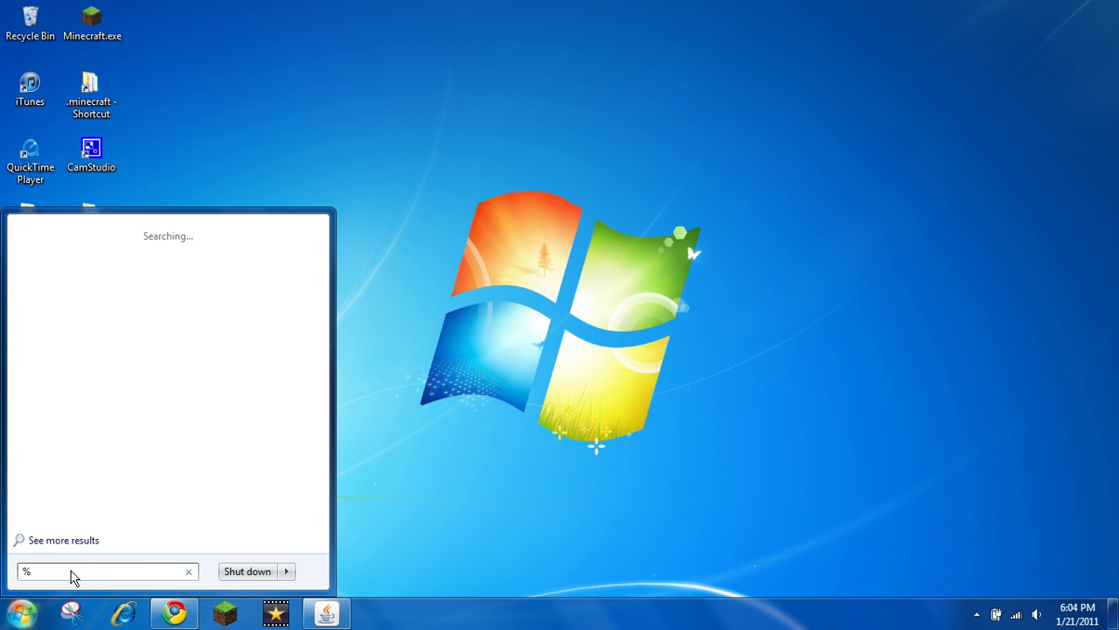
{"action": "type", "text": "appdata%"}
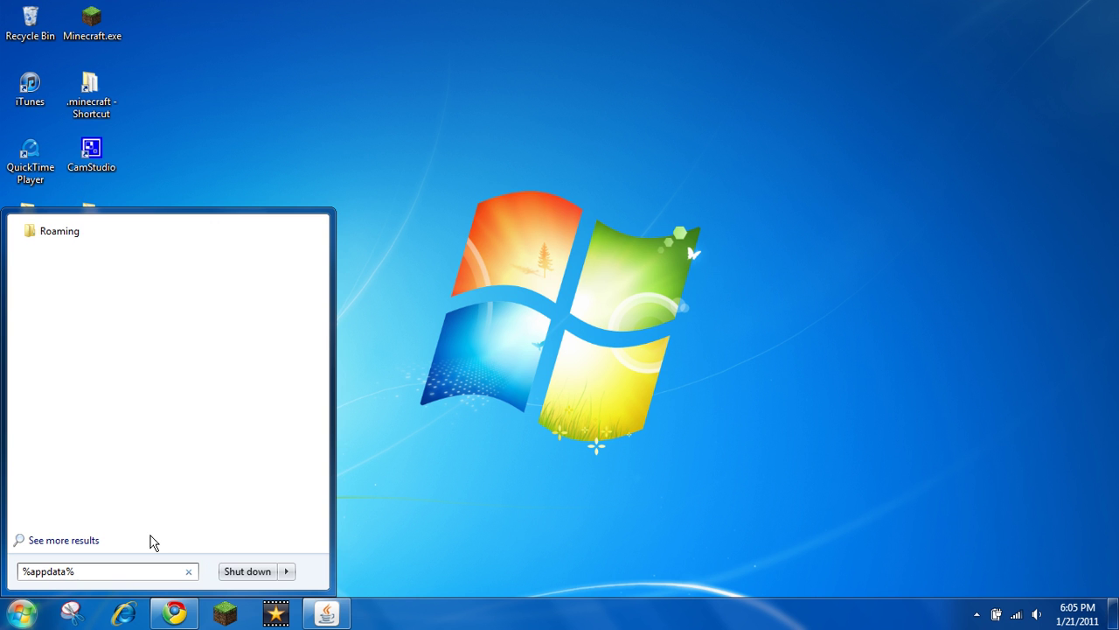
{"action": "key", "text": "Return"}
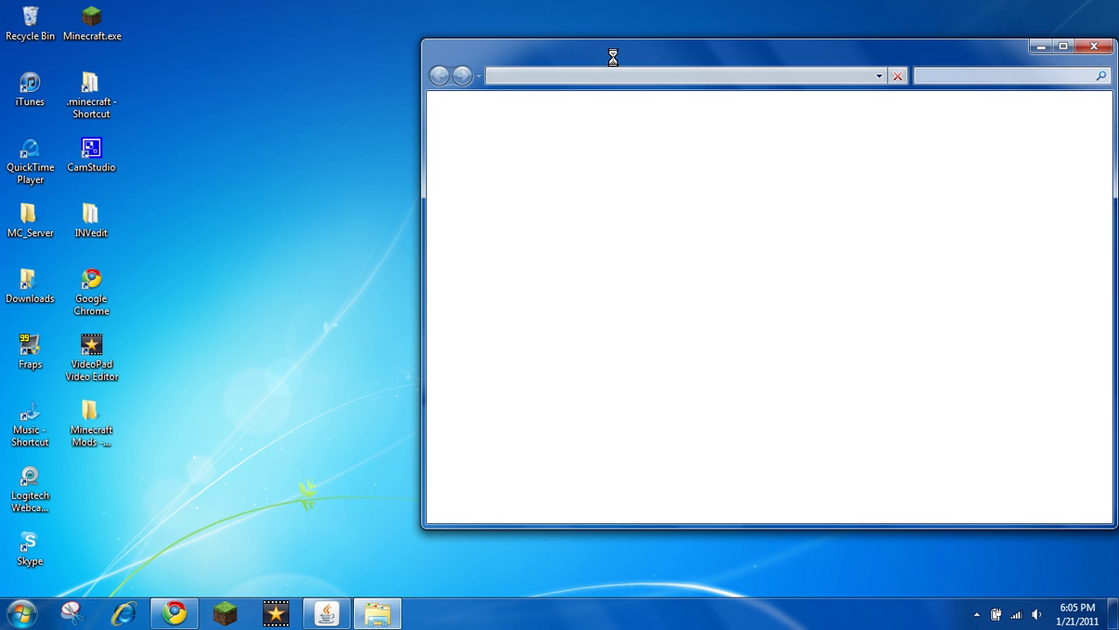
{"action": "left_click_drag", "start_coordinate": [598, 56], "coordinate": [480, 50]}
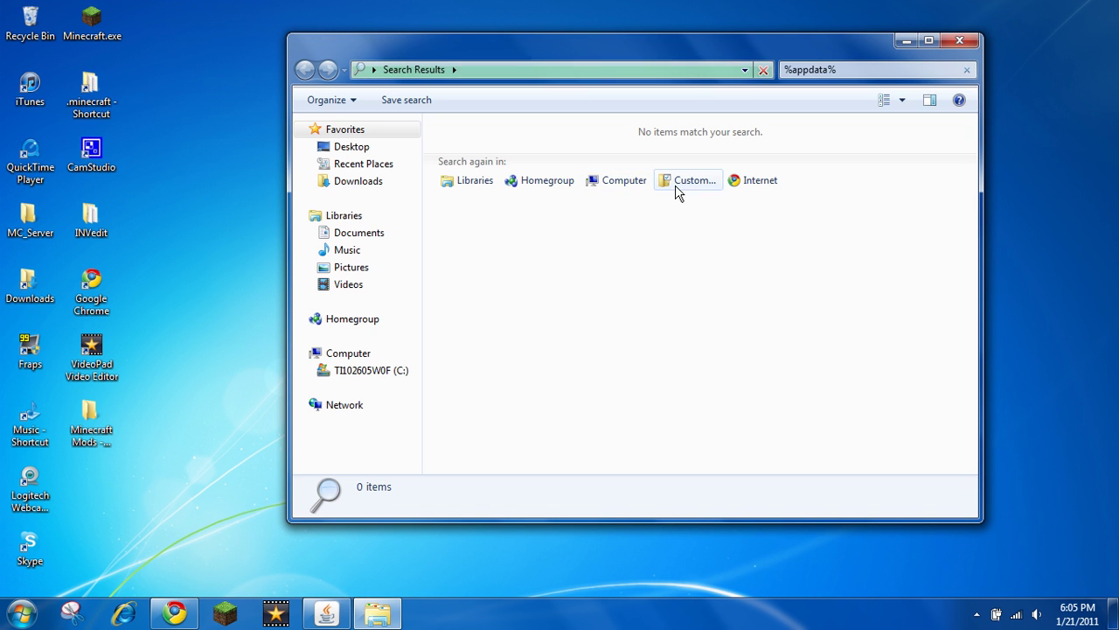
{"action": "left_click", "coordinate": [964, 40]}
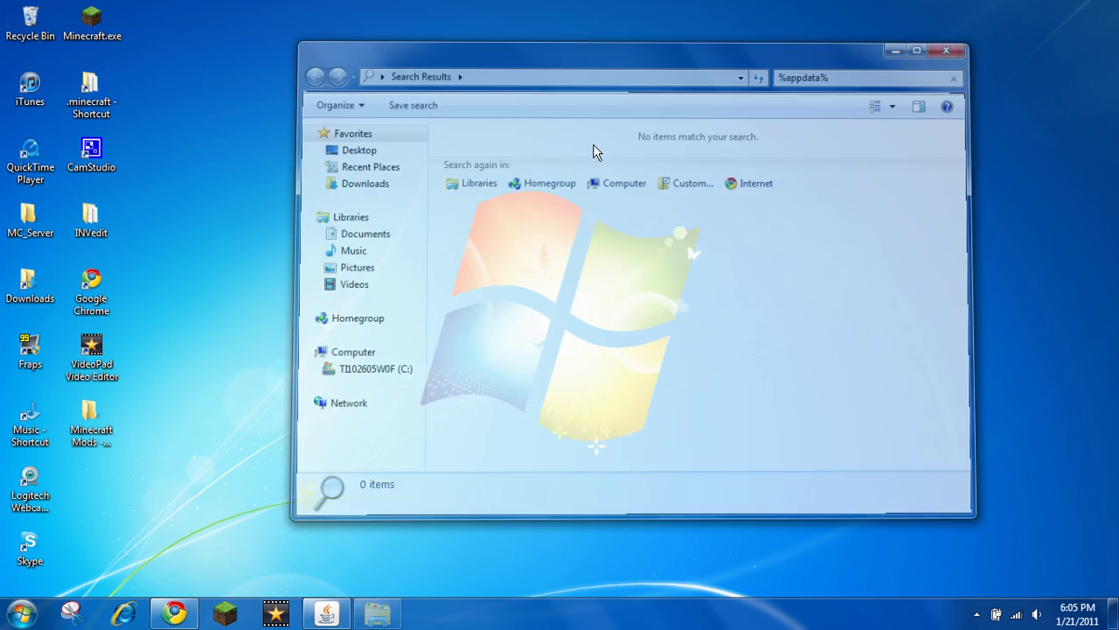
- Search the Start menu for %appdata% so the Roaming folder appears
{"action": "left_click", "coordinate": [21, 612]}
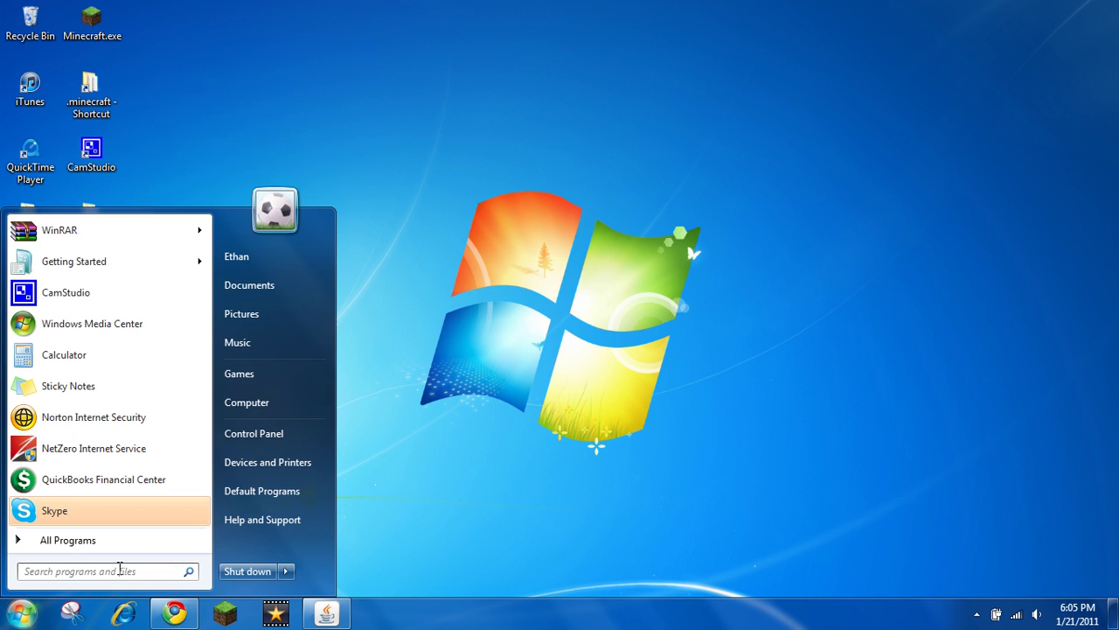
{"action": "type", "text": "%appa"}
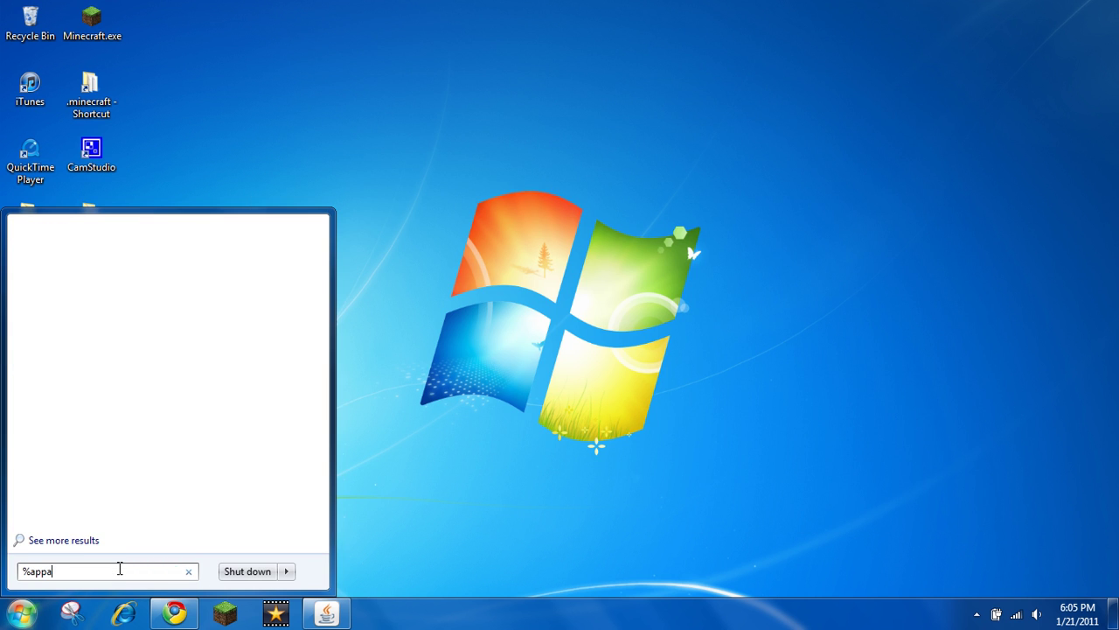
{"action": "key", "text": "BackSpace"}
{"action": "type", "text": "data%"}
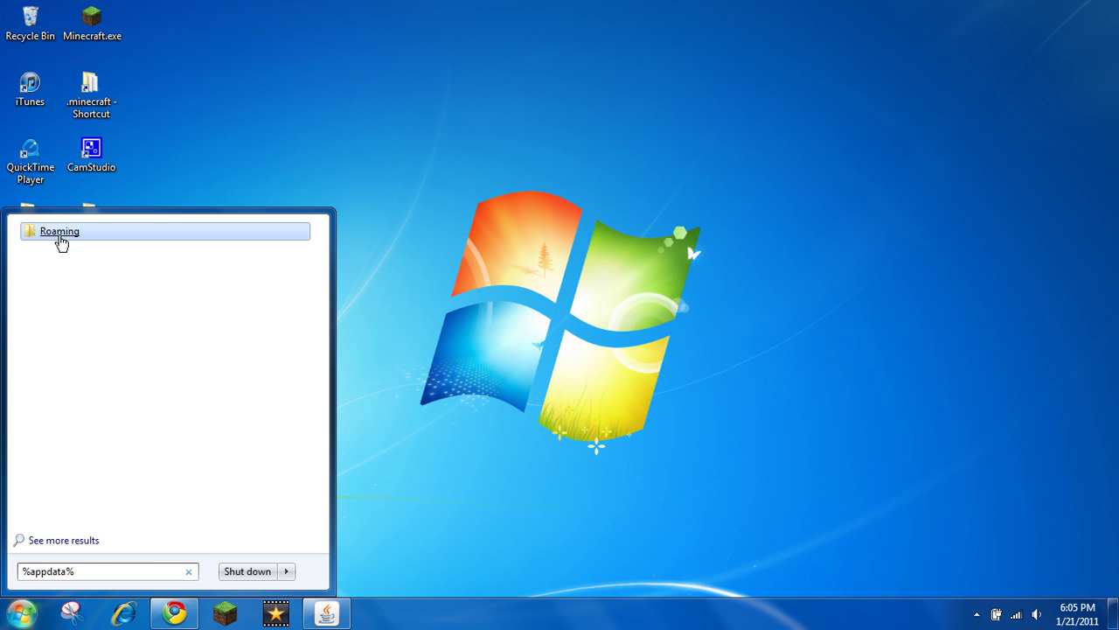
- Open Roaming > .minecraft and delete its bin folder
{"action": "left_click", "coordinate": [60, 233]}
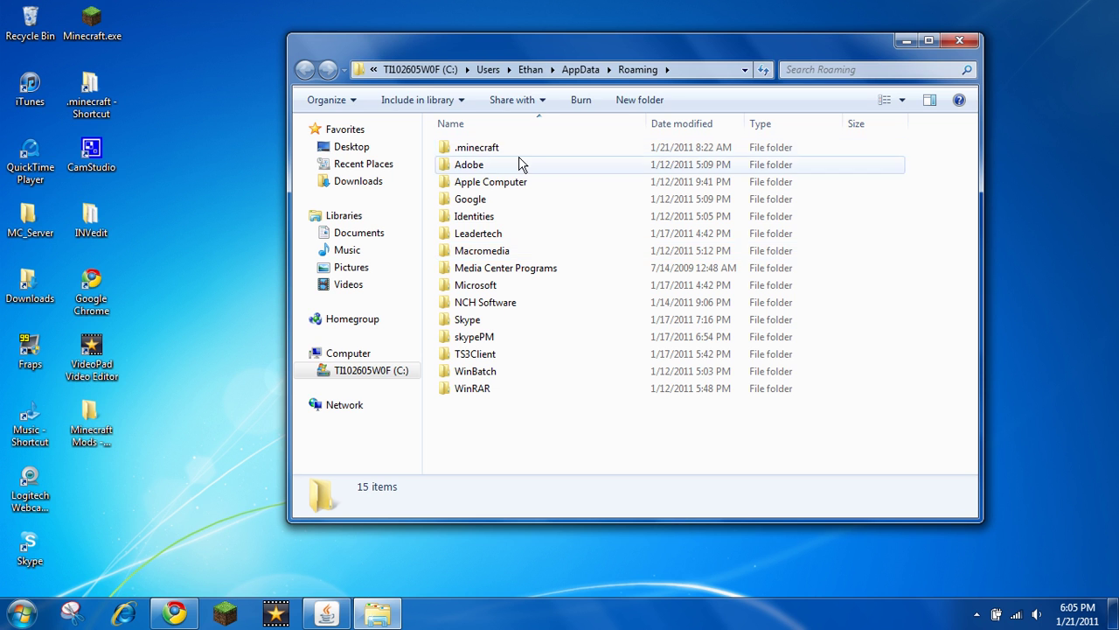
{"action": "double_click", "coordinate": [585, 149]}
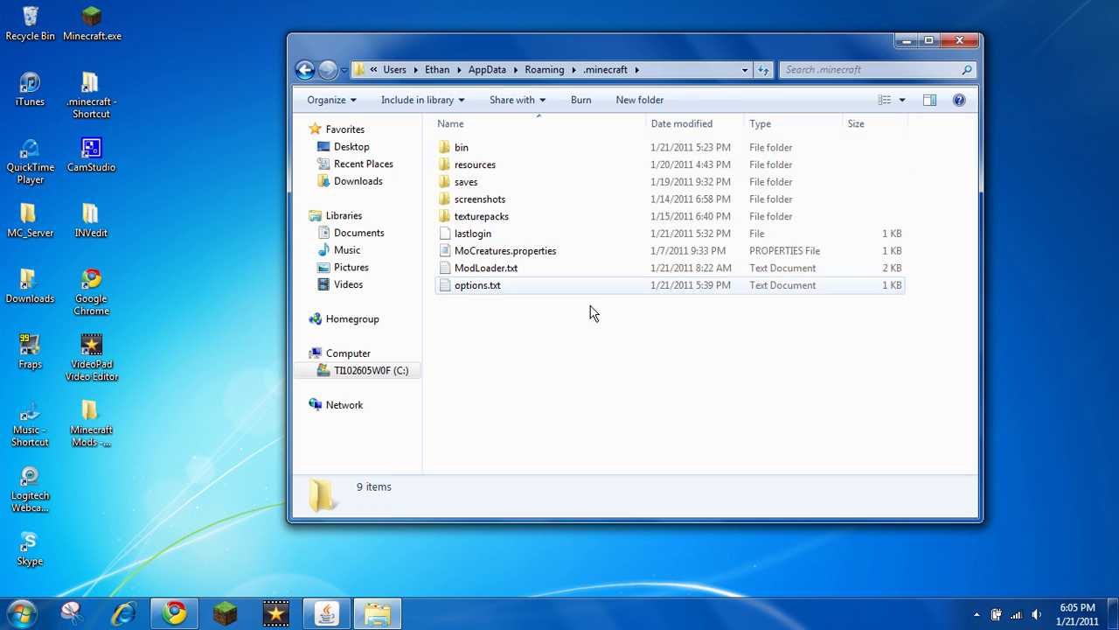
{"action": "left_click", "coordinate": [508, 150]}
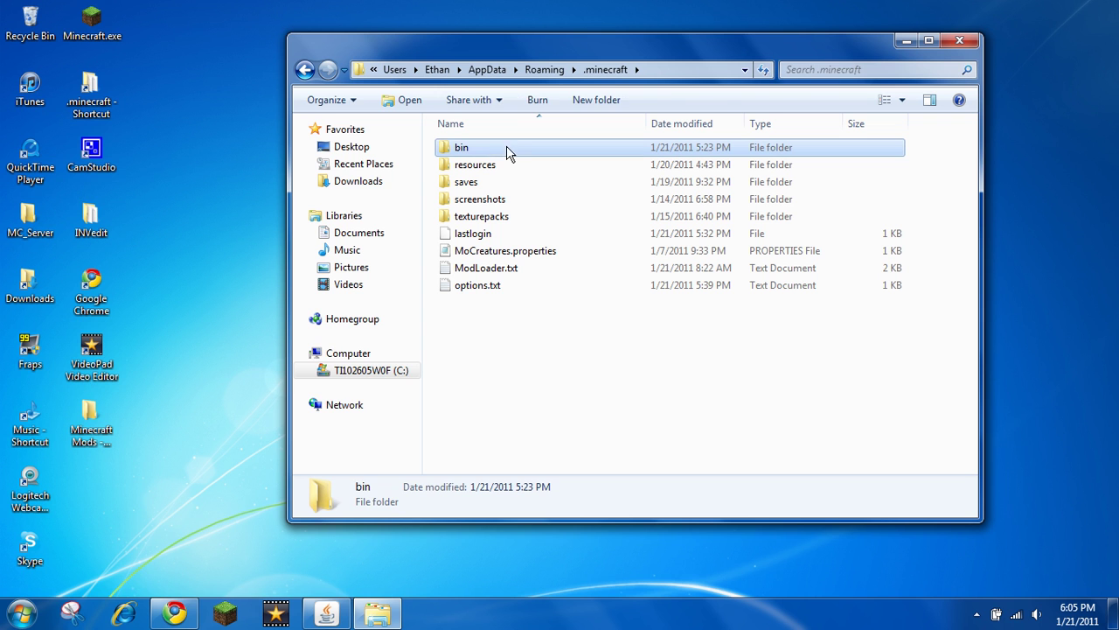
{"action": "right_click", "coordinate": [461, 149]}
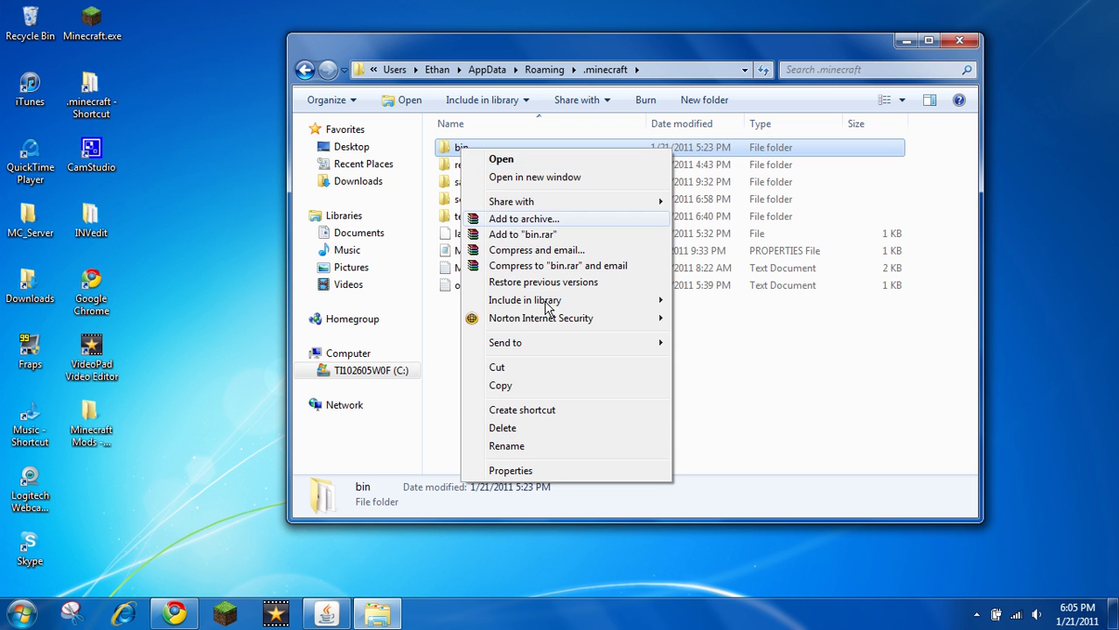
{"action": "left_click", "coordinate": [529, 430]}
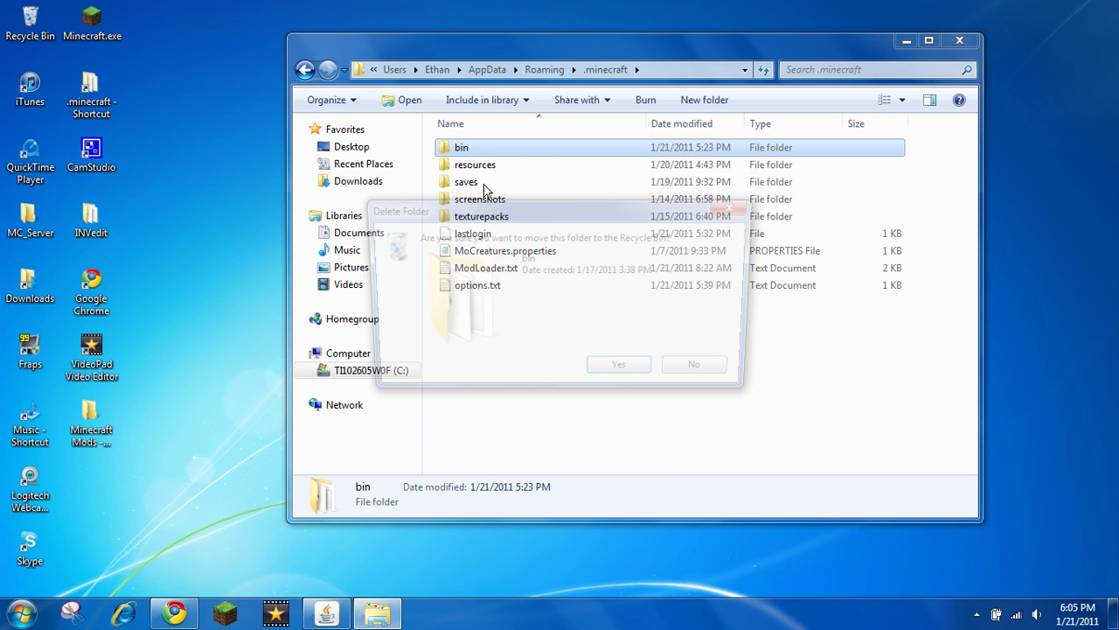
{"action": "left_click", "coordinate": [604, 365]}
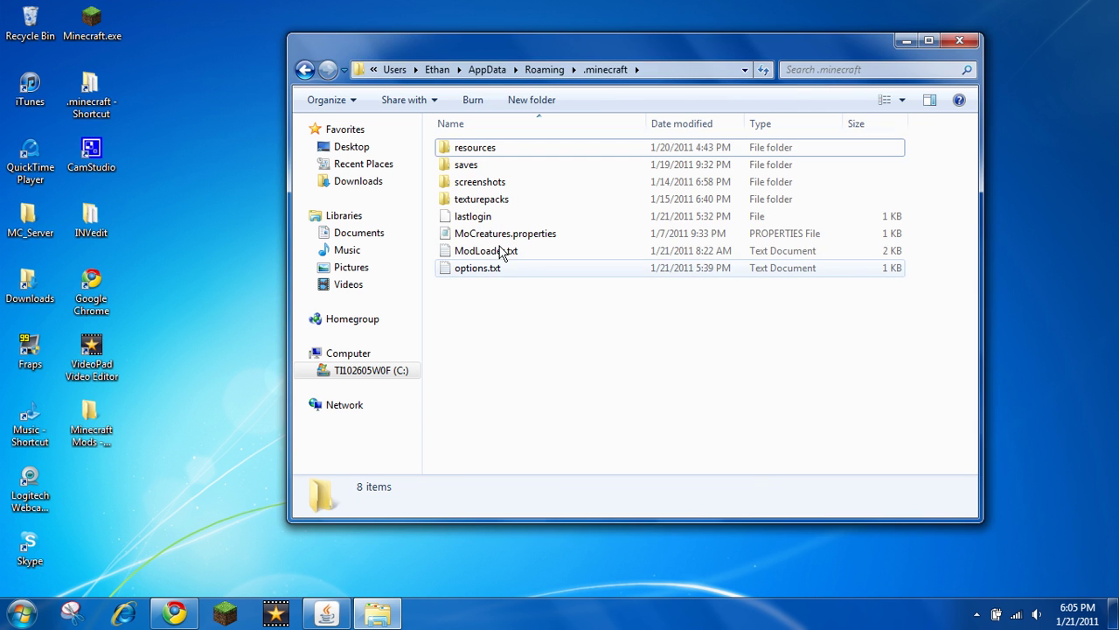
- Delete MoCreatures.properties and ModLoader.txt from .minecraft
{"action": "right_click", "coordinate": [506, 234]}
{"action": "left_click", "coordinate": [557, 516]}
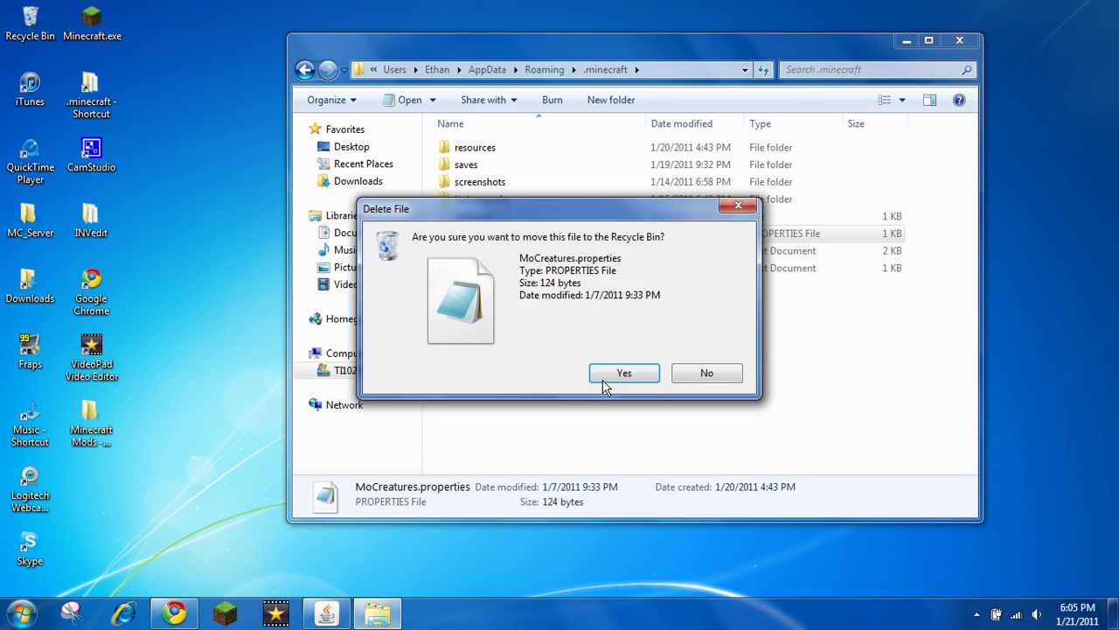
{"action": "left_click", "coordinate": [605, 377]}
{"action": "right_click", "coordinate": [499, 234]}
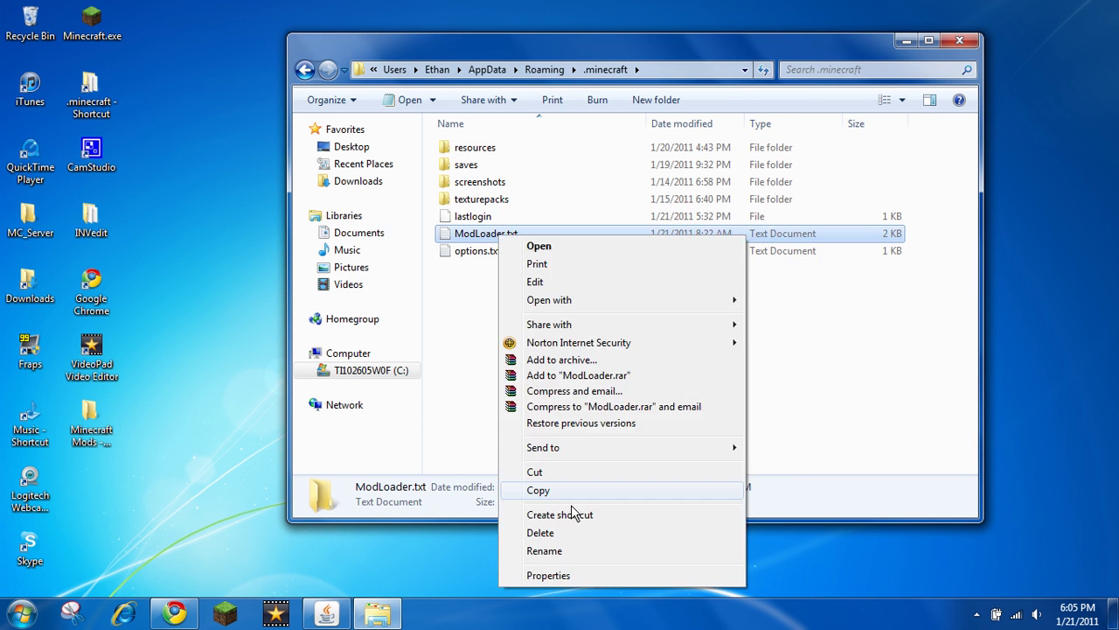
{"action": "left_click", "coordinate": [541, 533]}
{"action": "left_click", "coordinate": [626, 371]}
- Move the .minecraft window to the right and select Minecraft.exe on the desktop
{"action": "left_click", "coordinate": [959, 41]}
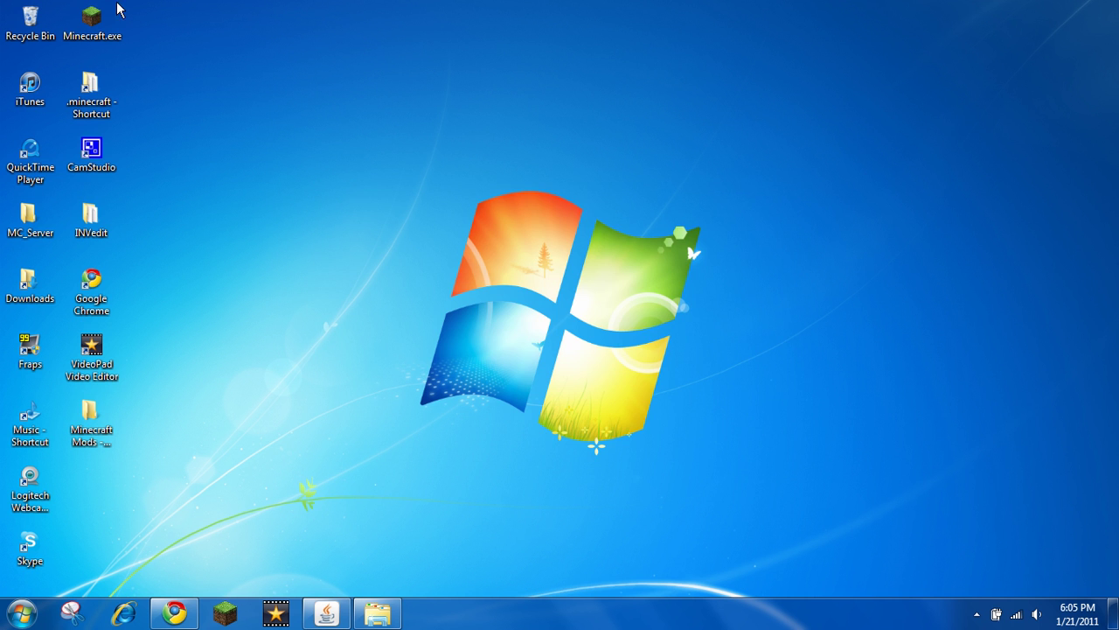
{"action": "left_click", "coordinate": [378, 613]}
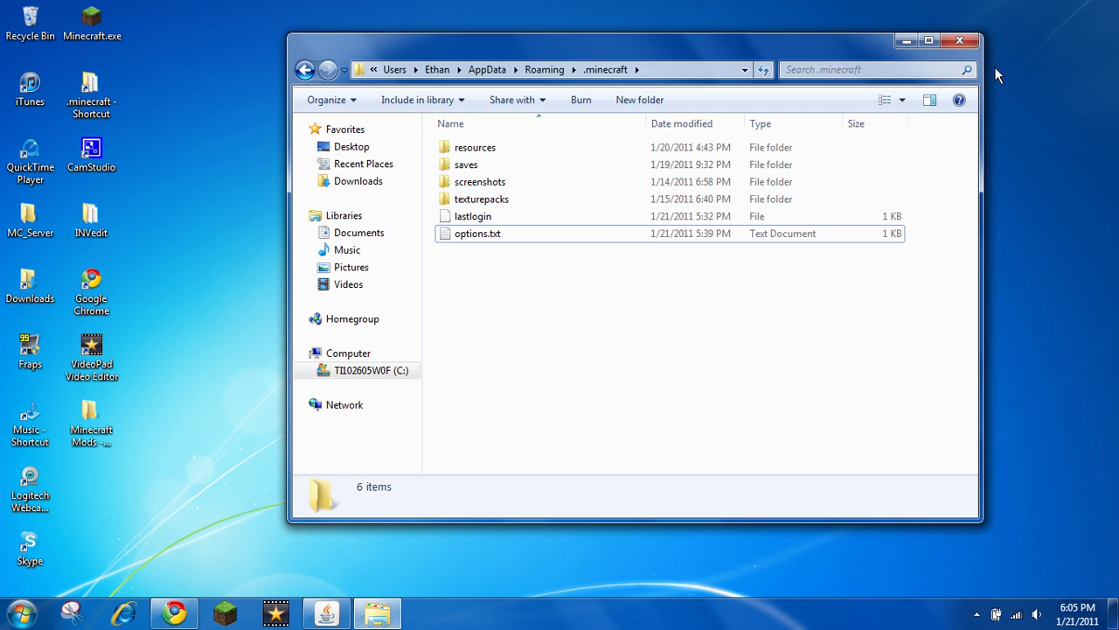
{"action": "left_click_drag", "start_coordinate": [791, 55], "coordinate": [1100, 107]}
{"action": "left_click_drag", "start_coordinate": [1023, 103], "coordinate": [879, 113]}
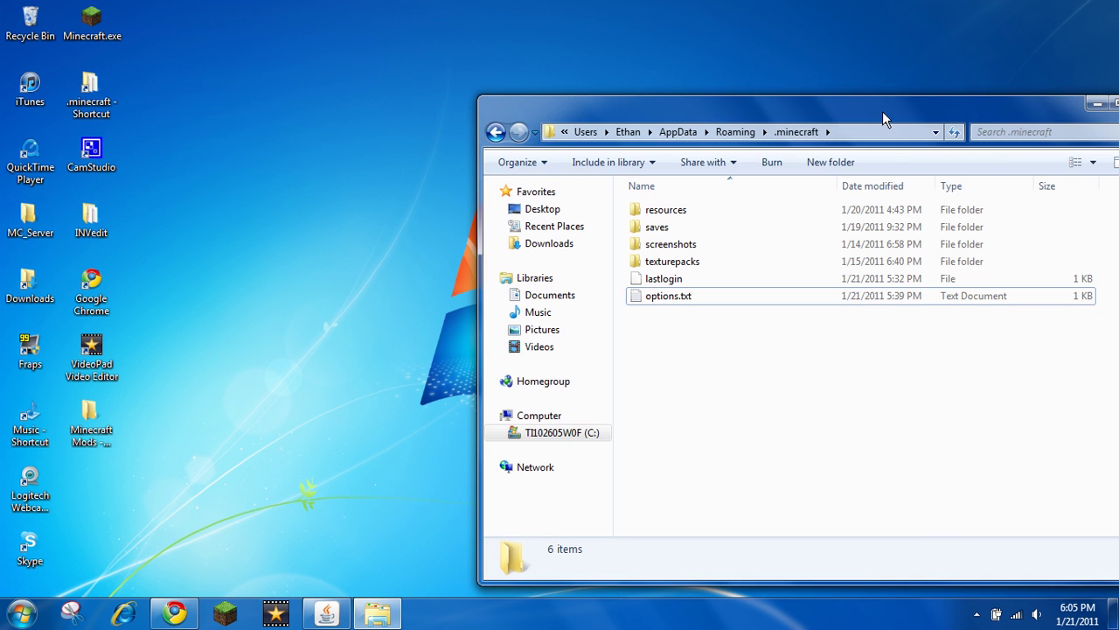
{"action": "left_click", "coordinate": [95, 23]}
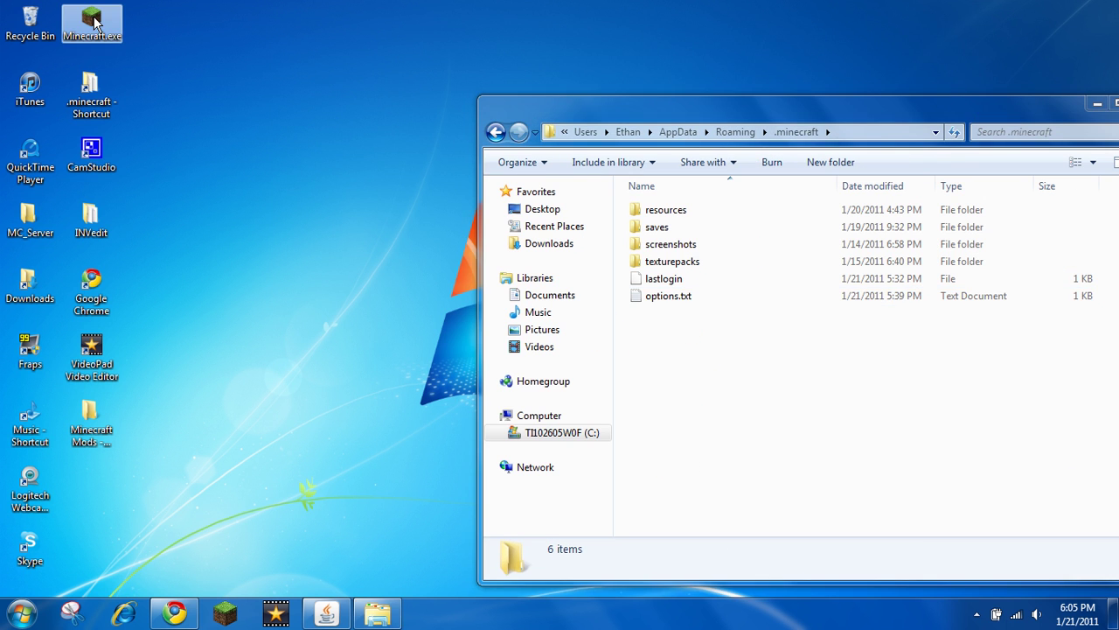
- Launch Minecraft.exe and log in so the game files and bin folder redownload
{"action": "double_click", "coordinate": [94, 24]}
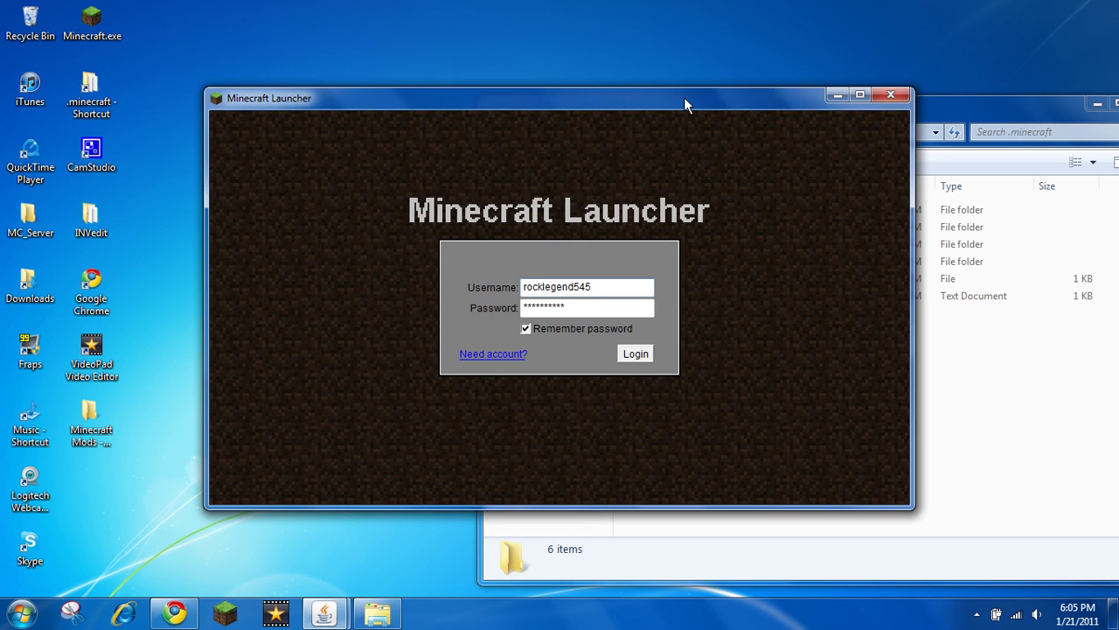
{"action": "left_click_drag", "start_coordinate": [677, 97], "coordinate": [383, 53]}
{"action": "left_click", "coordinate": [332, 301]}
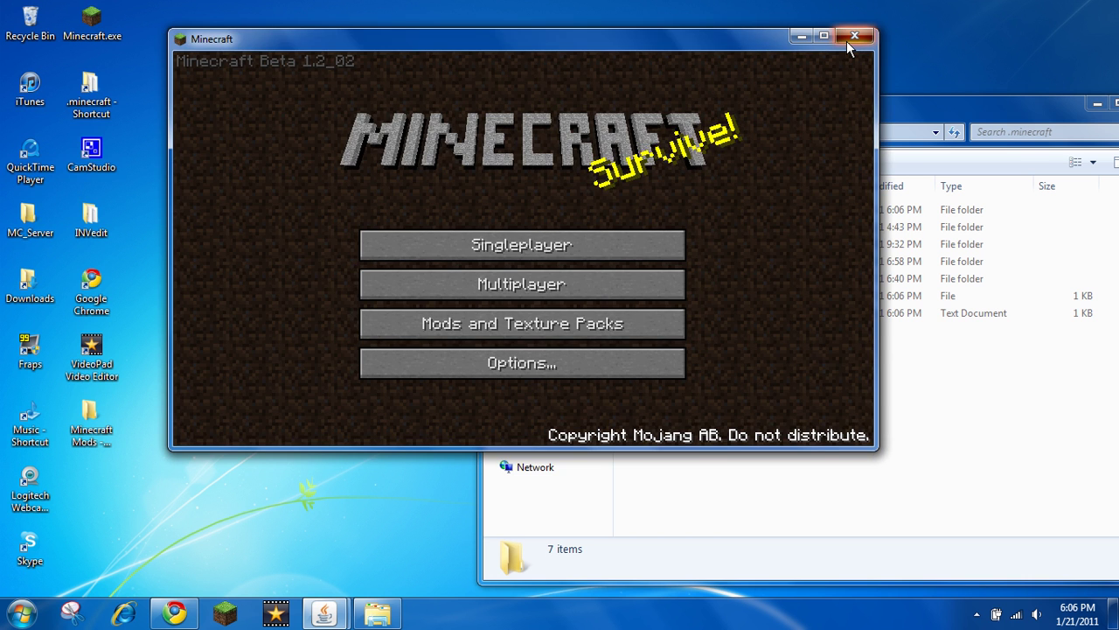
- Close Minecraft, open the new bin folder in .minecraft, and select minecraft.jar
{"action": "left_click", "coordinate": [848, 41]}
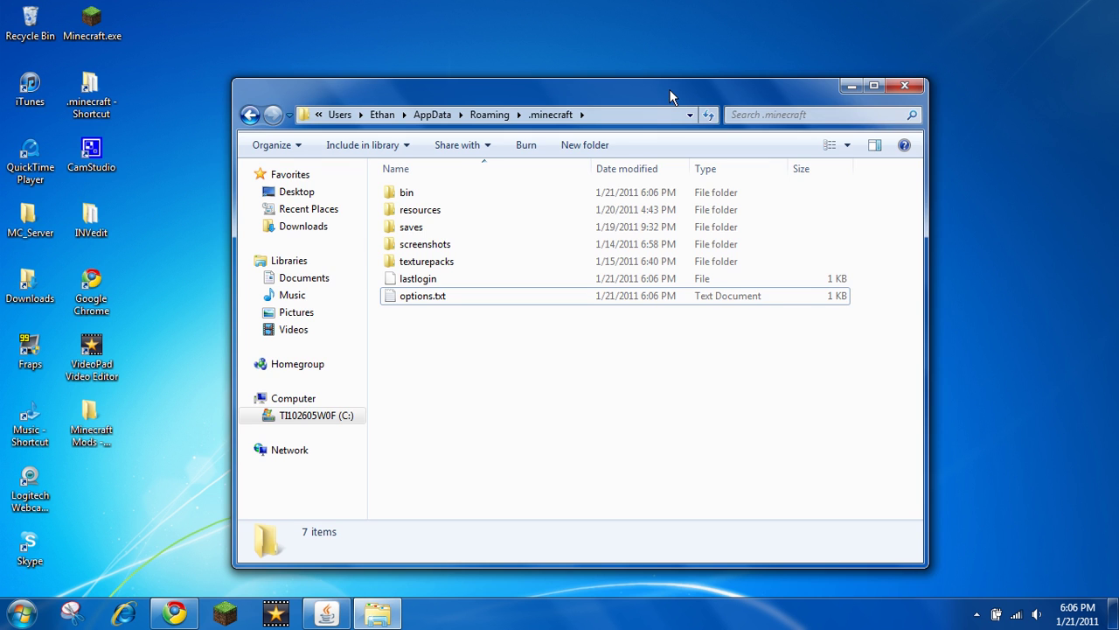
{"action": "left_click", "coordinate": [464, 194]}
{"action": "double_click", "coordinate": [468, 191]}
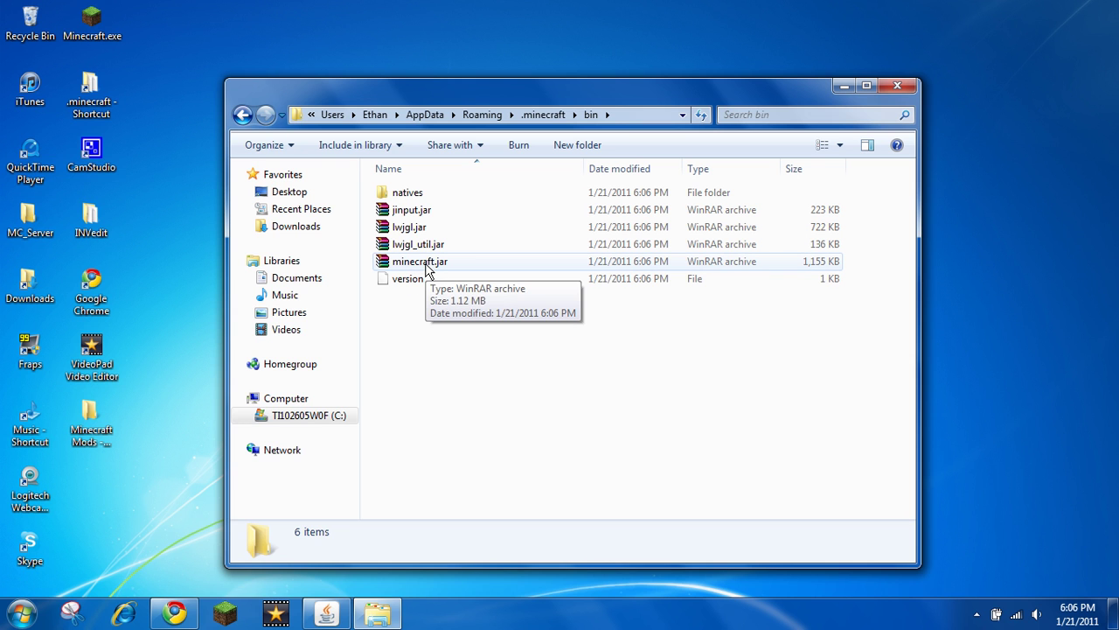
{"action": "left_click", "coordinate": [461, 269]}
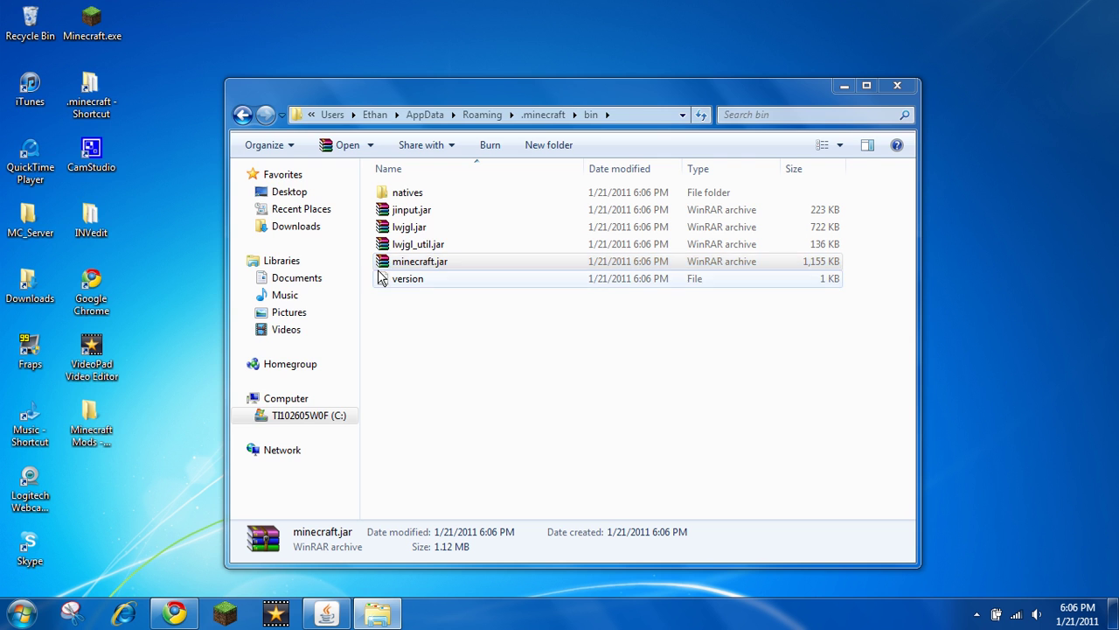
- Open minecraft.jar in WinRAR and delete its META-INF folder
{"action": "double_click", "coordinate": [461, 269]}
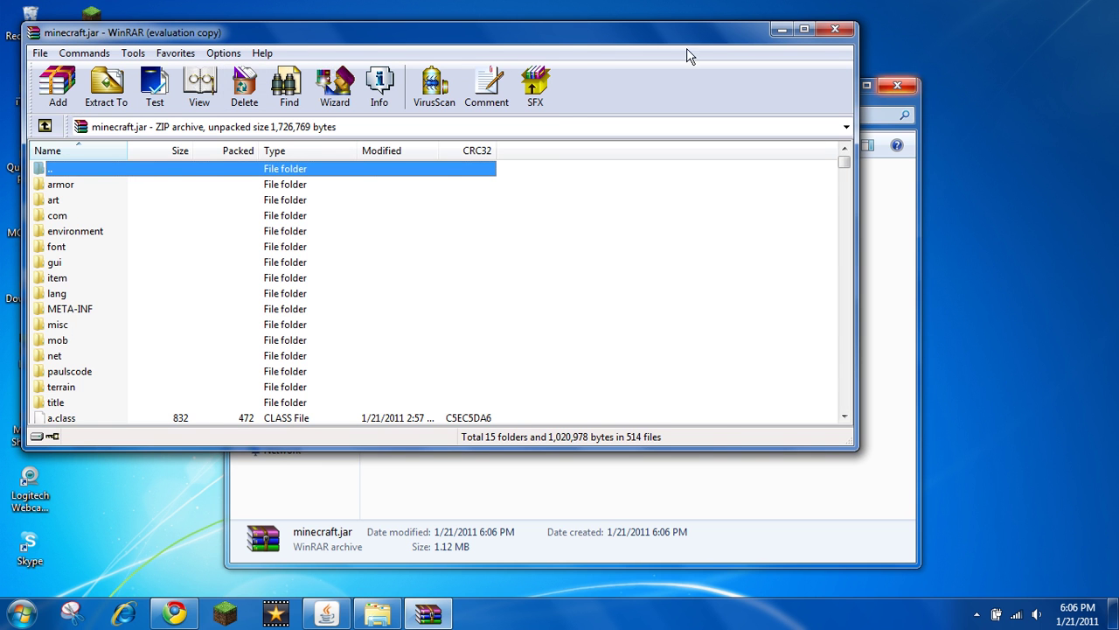
{"action": "left_click_drag", "start_coordinate": [553, 33], "coordinate": [776, 57]}
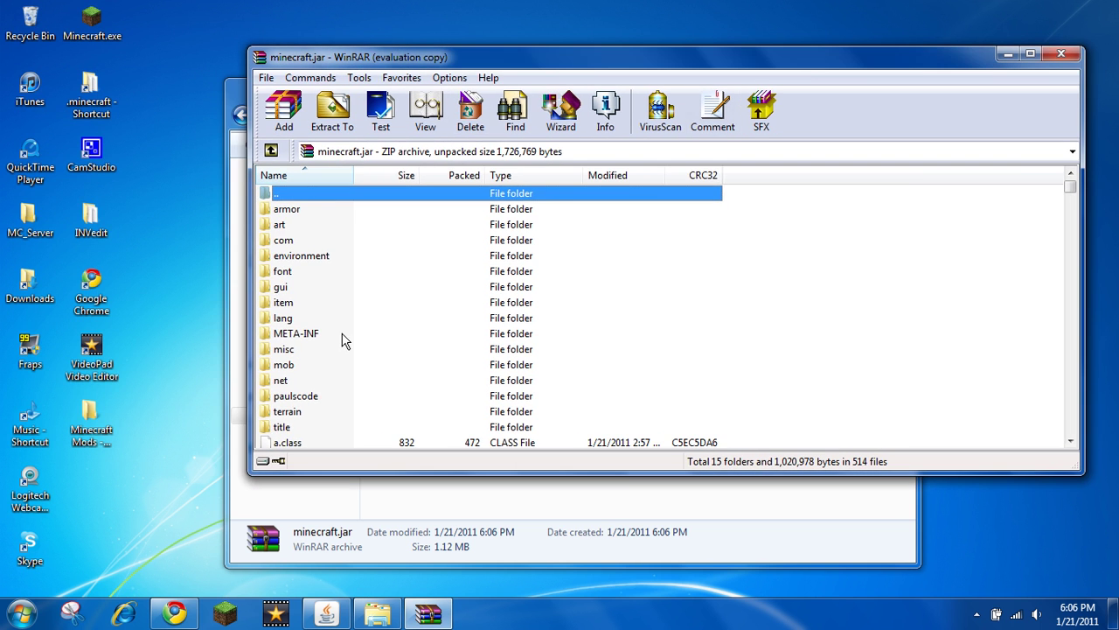
{"action": "left_click", "coordinate": [343, 341]}
{"action": "right_click", "coordinate": [303, 337]}
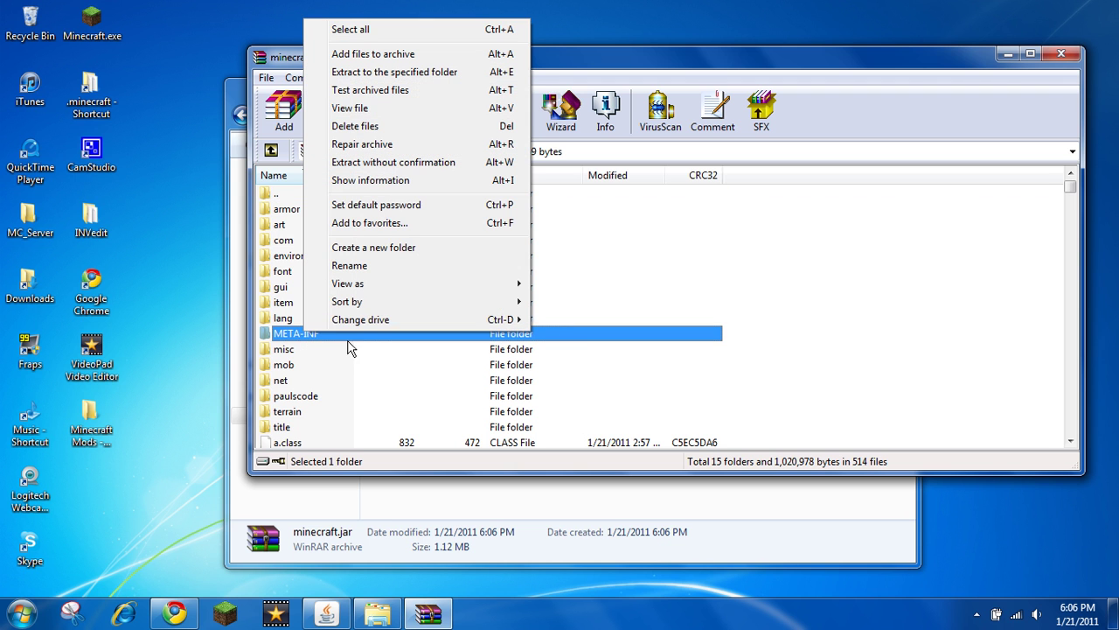
{"action": "left_click", "coordinate": [382, 126]}
{"action": "left_click", "coordinate": [579, 362]}
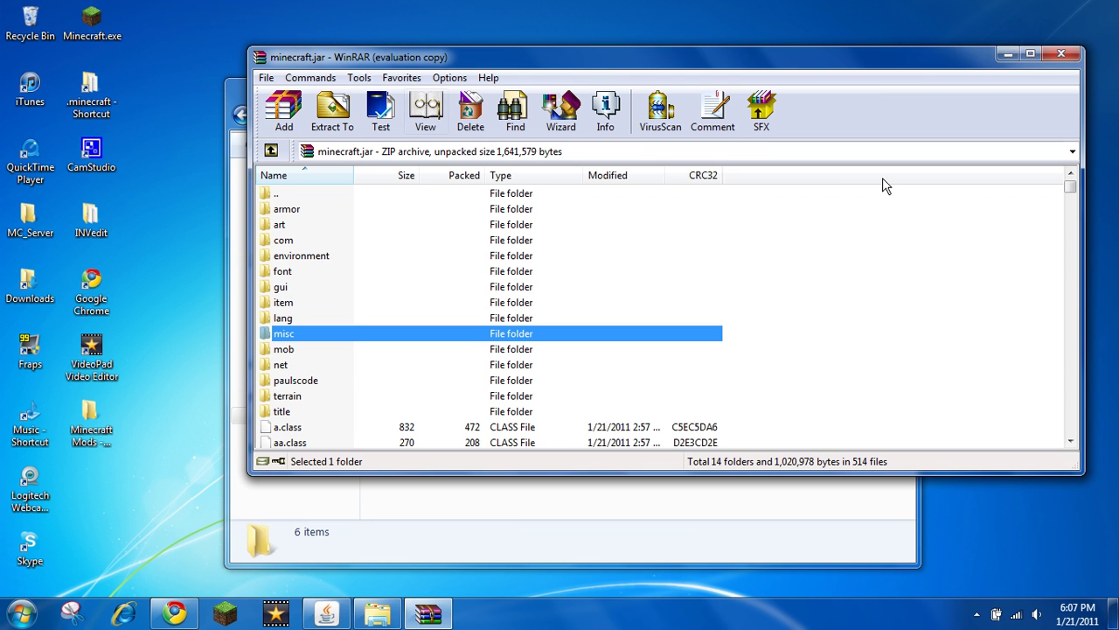
- Minimize the archive and bin windows, open Downloads, and select ModLoader Beta 1.2_02v2.rar
{"action": "left_click", "coordinate": [1005, 55]}
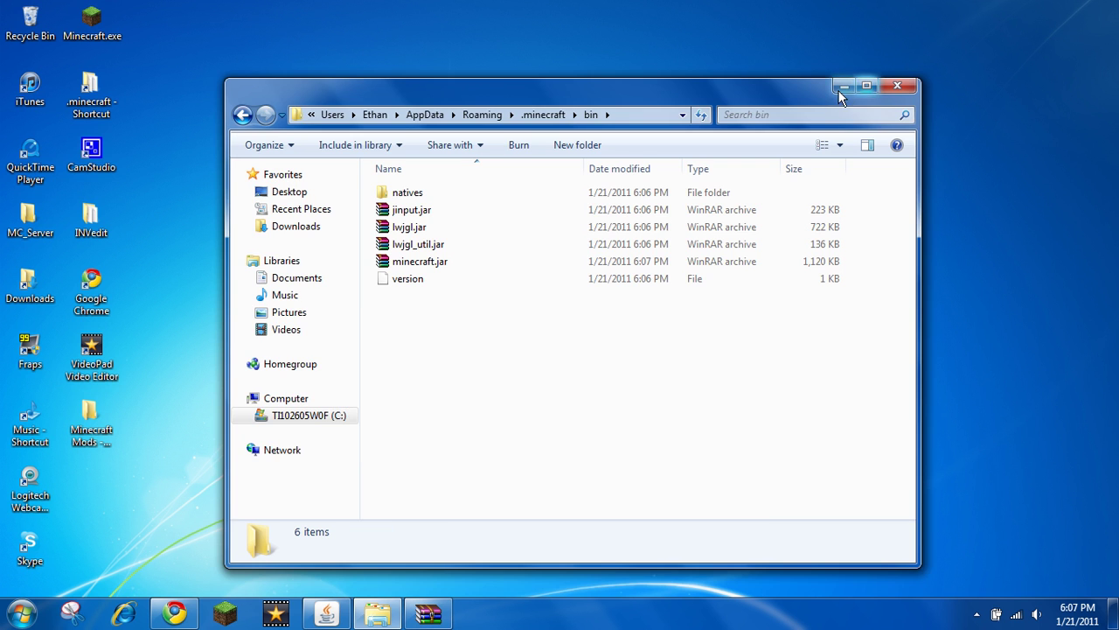
{"action": "left_click", "coordinate": [841, 87]}
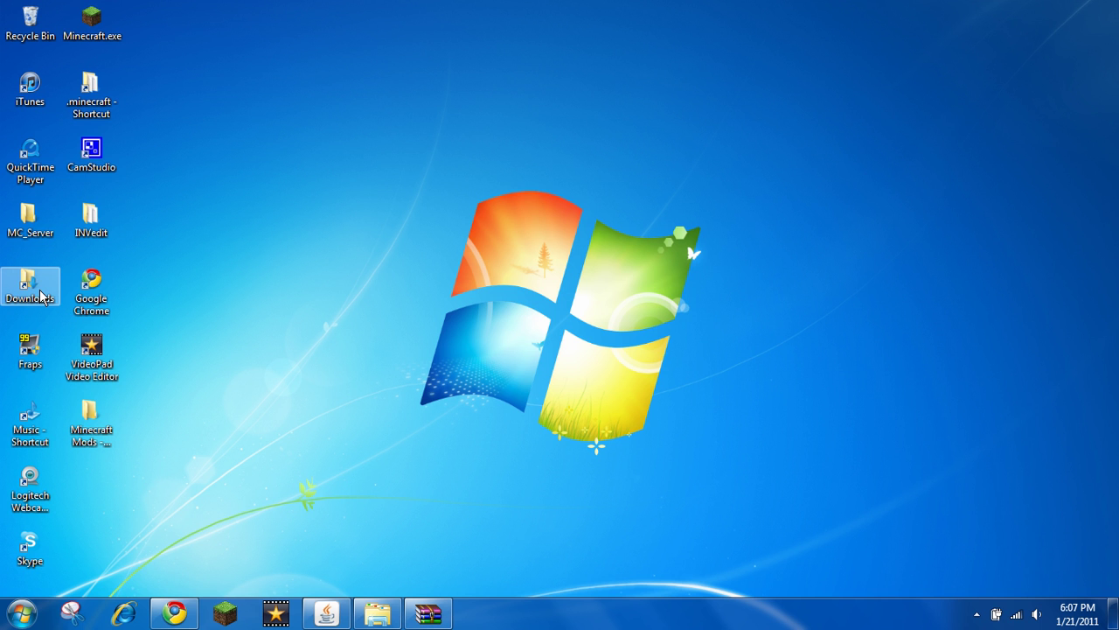
{"action": "double_click", "coordinate": [40, 296]}
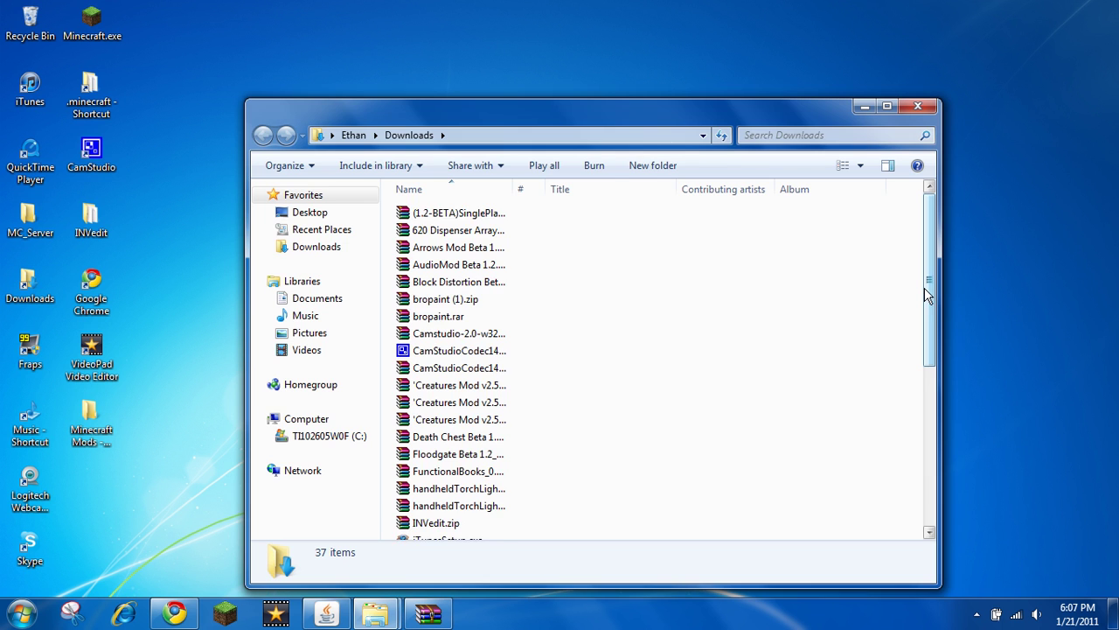
{"action": "left_click_drag", "start_coordinate": [927, 297], "coordinate": [927, 401]}
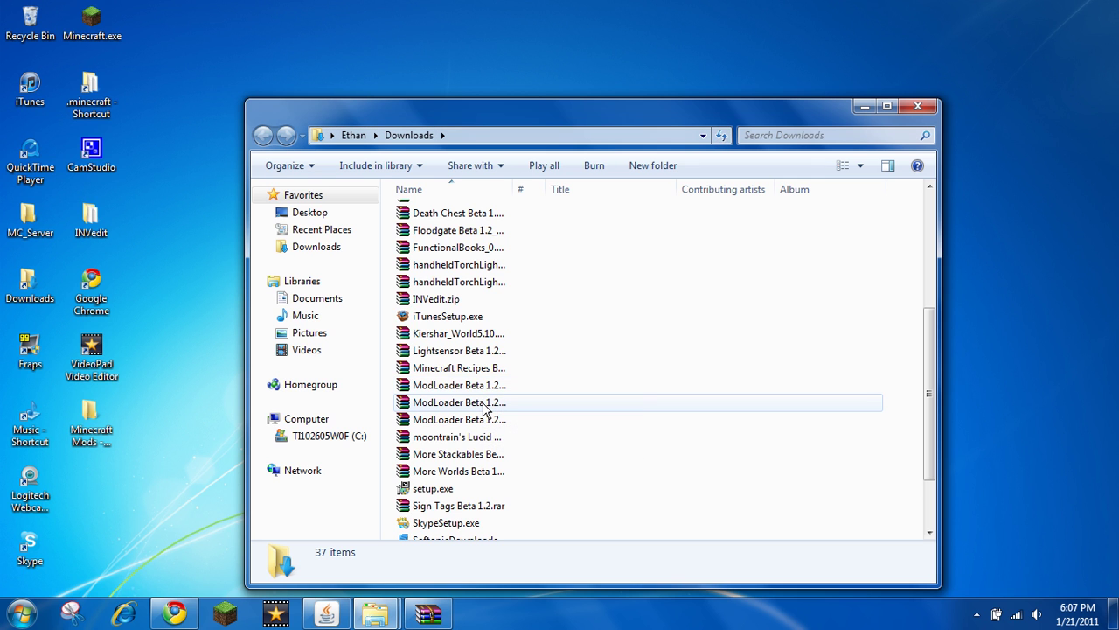
{"action": "left_click", "coordinate": [481, 419]}
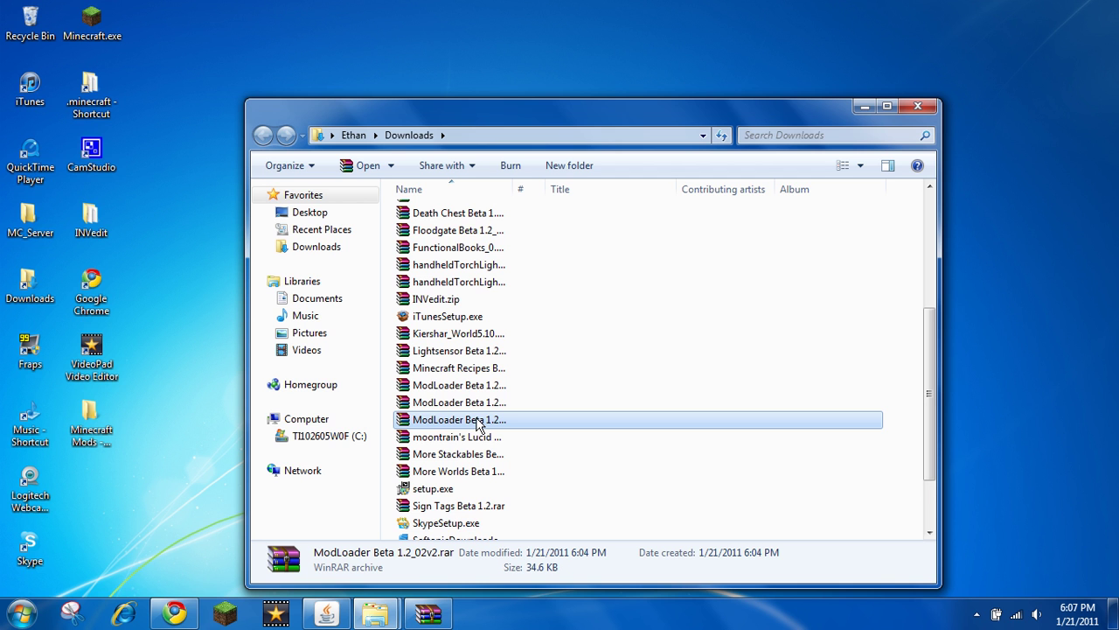
- Open ModLoader Beta 1.2_02v2.rar and add all its class files into minecraft.jar
{"action": "left_click", "coordinate": [677, 46]}
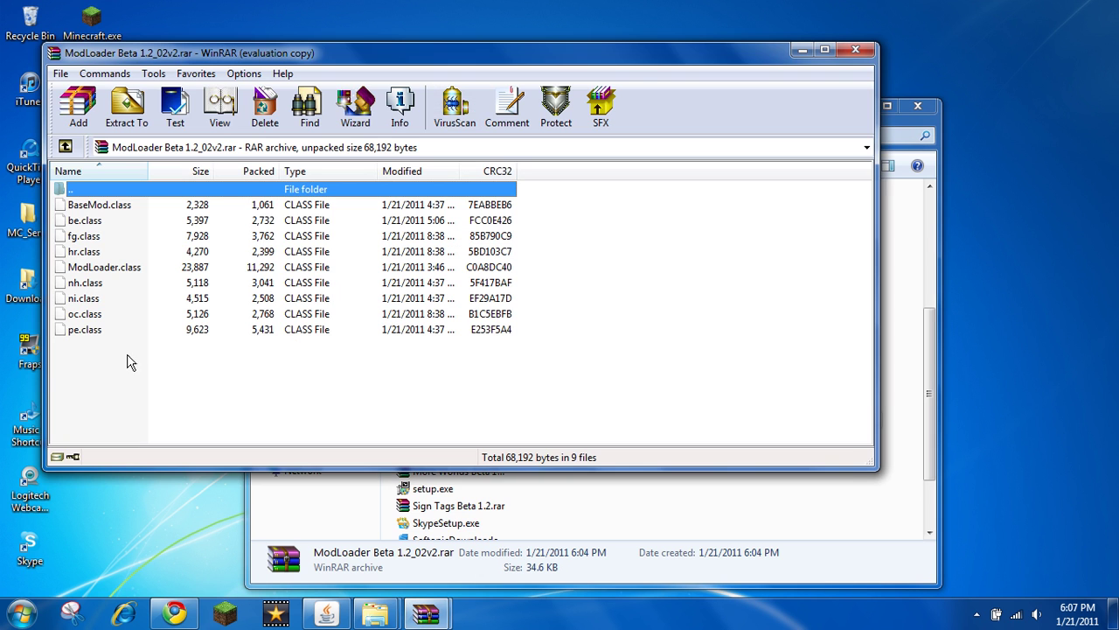
{"action": "left_click_drag", "start_coordinate": [301, 374], "coordinate": [80, 205]}
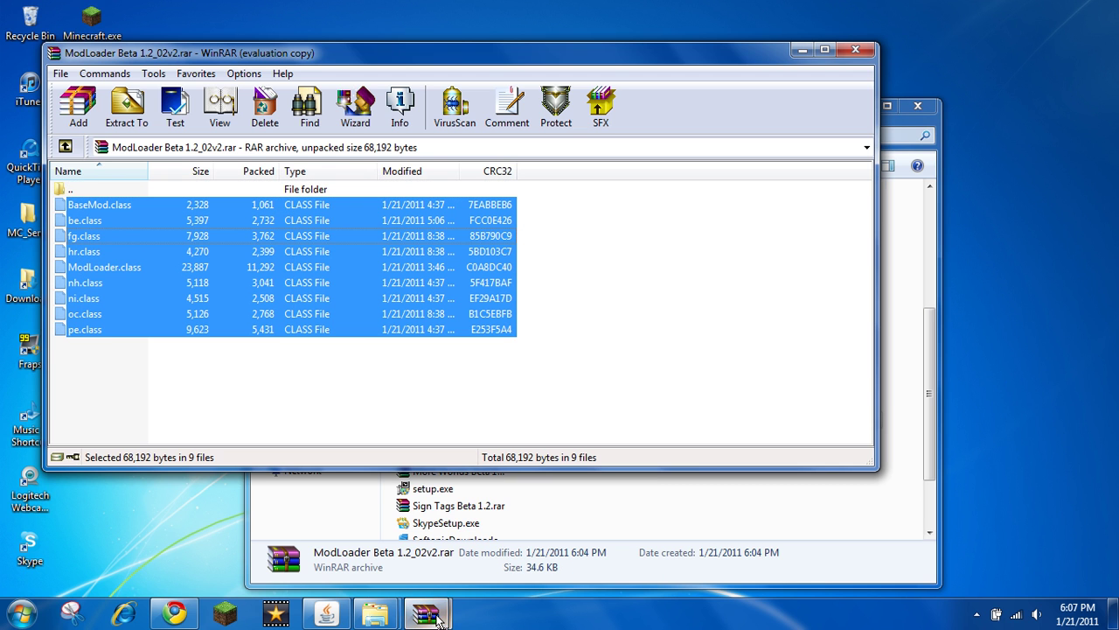
{"action": "left_click_drag", "start_coordinate": [440, 617], "coordinate": [592, 389]}
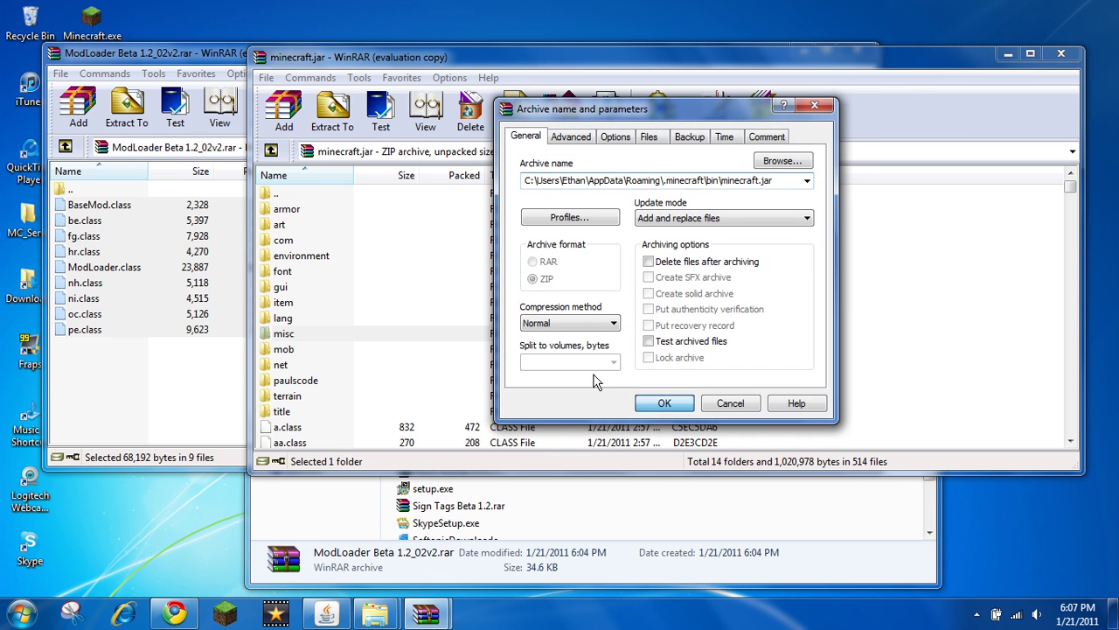
{"action": "key", "text": "Return"}
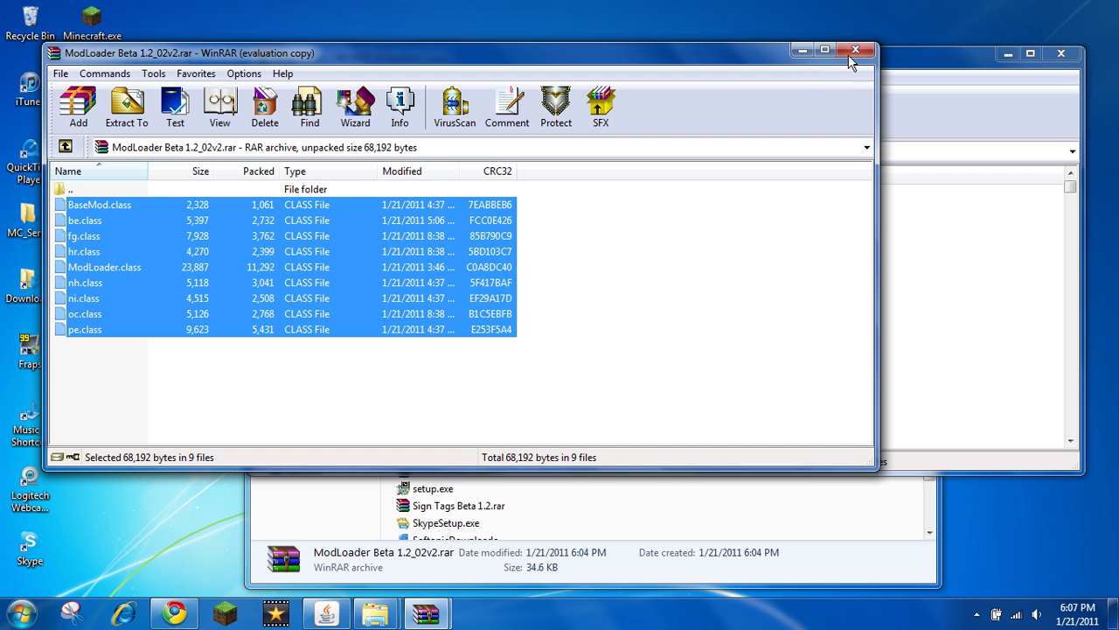
- Close the ModLoader archive and move the Downloads window up and left
{"action": "left_click", "coordinate": [851, 52]}
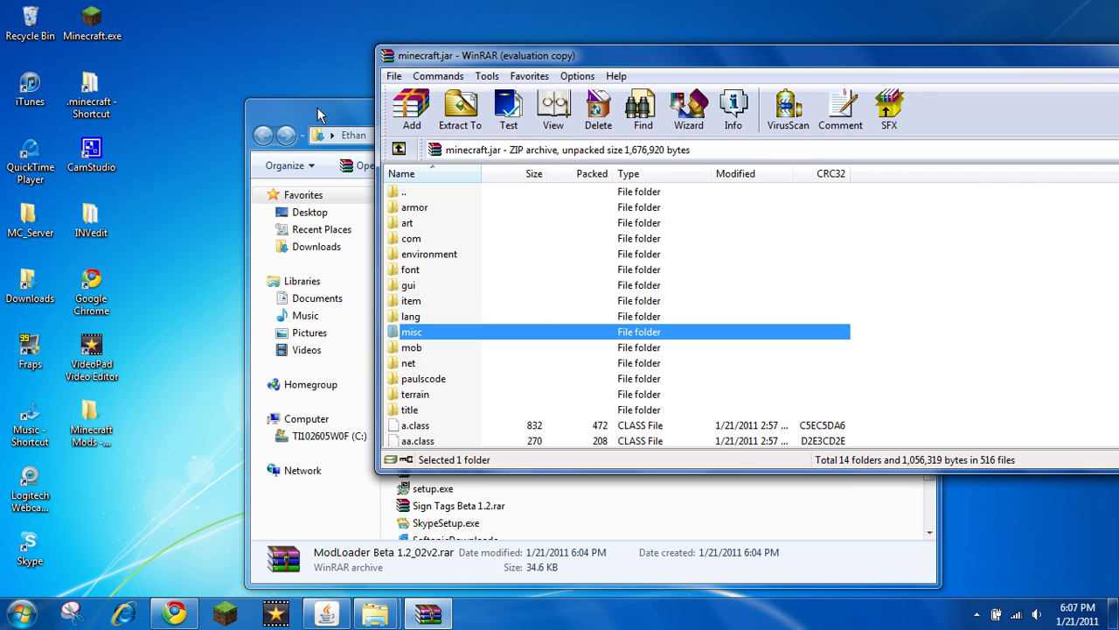
{"action": "left_click", "coordinate": [317, 115]}
{"action": "left_click_drag", "start_coordinate": [358, 98], "coordinate": [194, 46]}
{"action": "scroll", "coordinate": [472, 283], "scroll_direction": "up", "scroll_amount": 5}
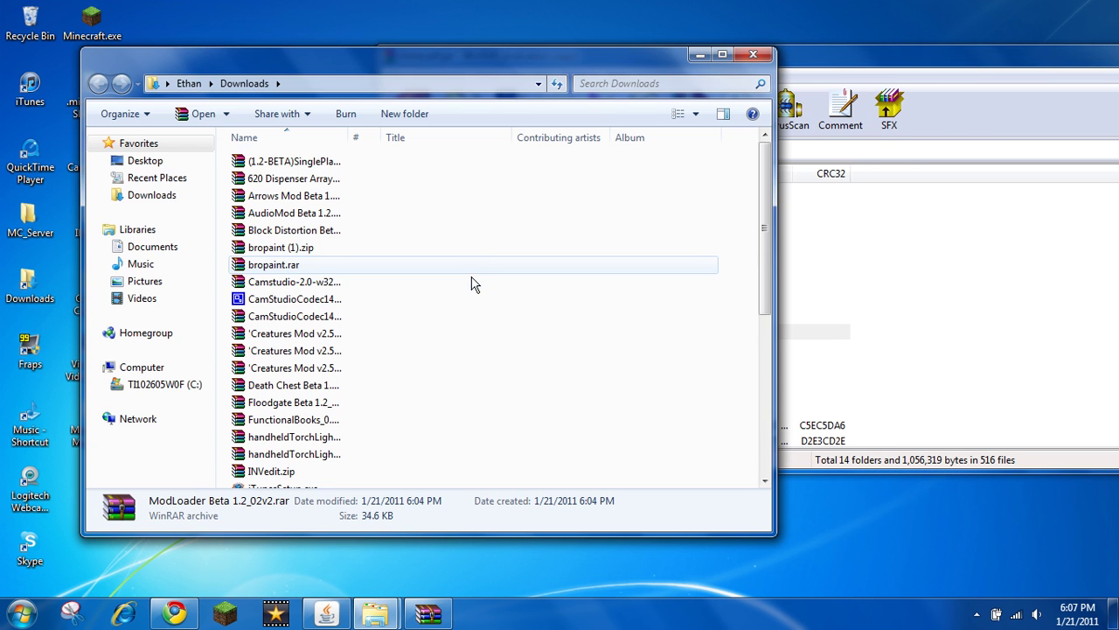
- Add all Arrows Mod Beta 1.2 files into minecraft.jar
{"action": "double_click", "coordinate": [354, 198]}
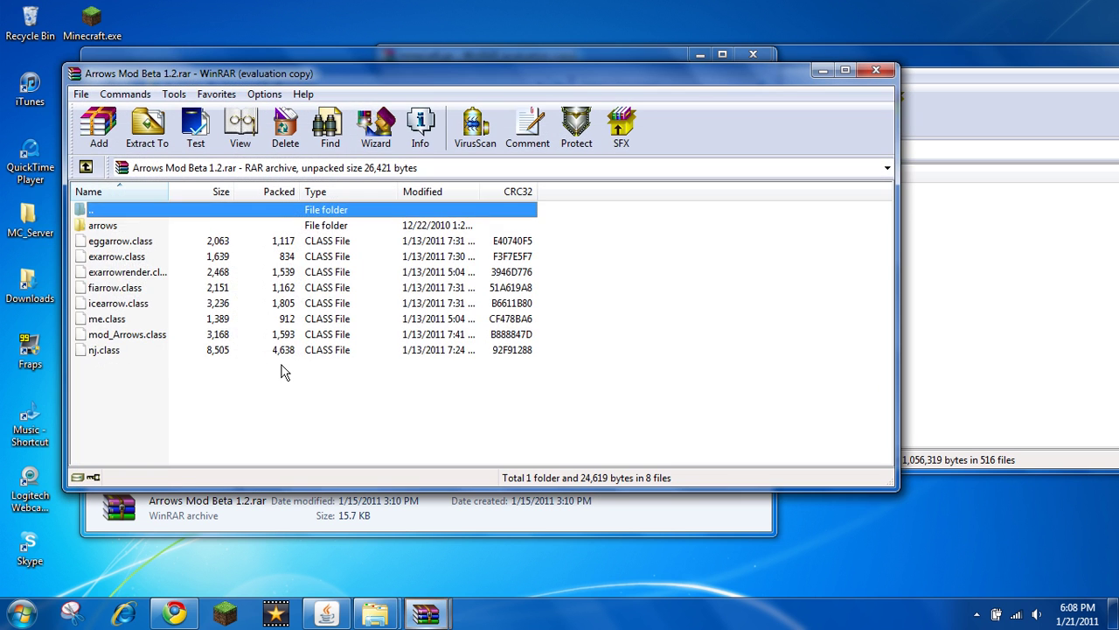
{"action": "key", "text": "ctrl+a"}
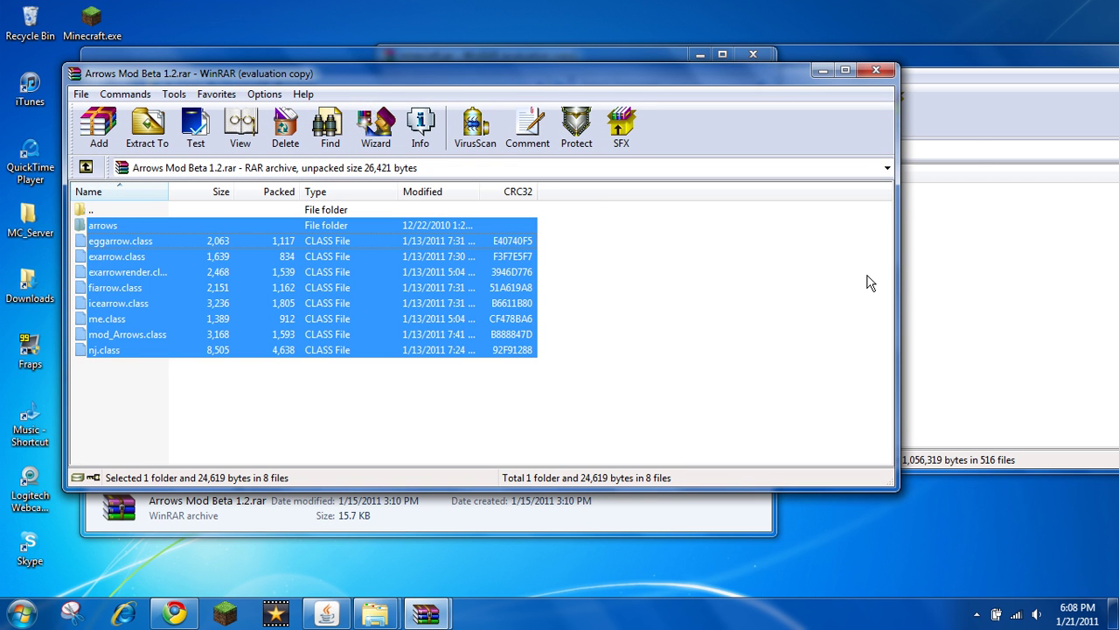
{"action": "left_click_drag", "start_coordinate": [868, 282], "coordinate": [935, 289]}
{"action": "key", "text": "Return"}
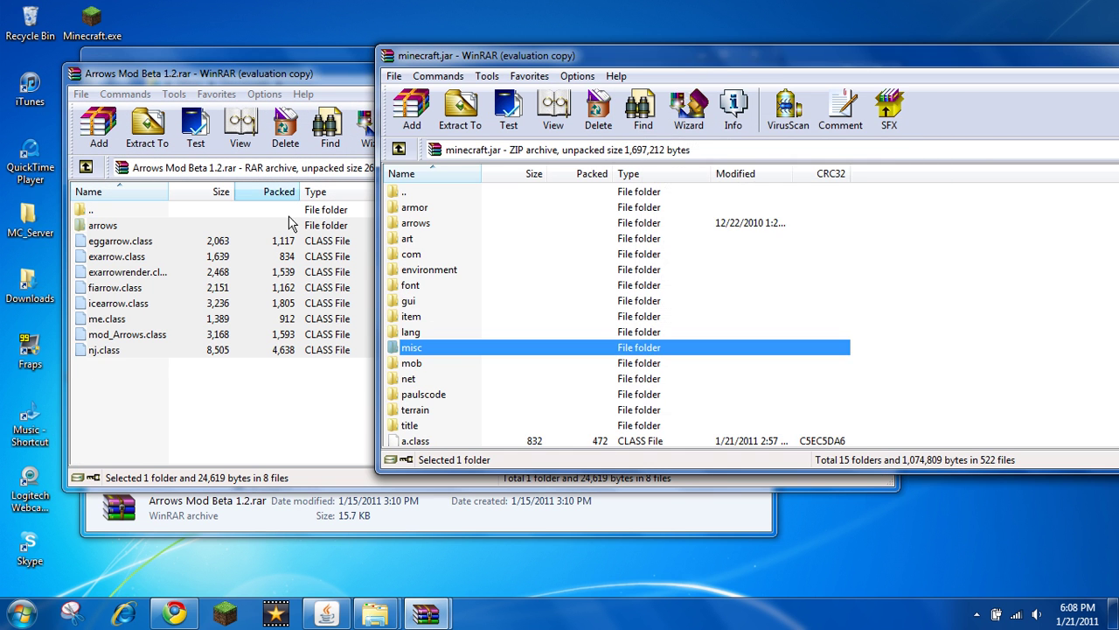
{"action": "double_click", "coordinate": [99, 214]}
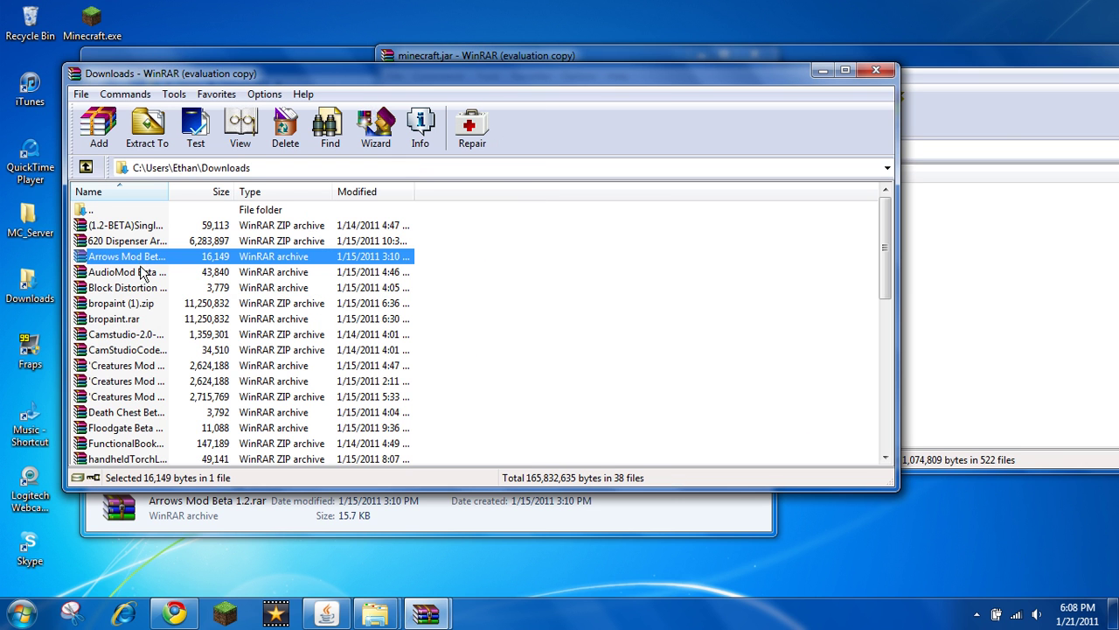
- Add AudioMod's ibxm, paulscode and sg.class entries into minecraft.jar
{"action": "double_click", "coordinate": [160, 278]}
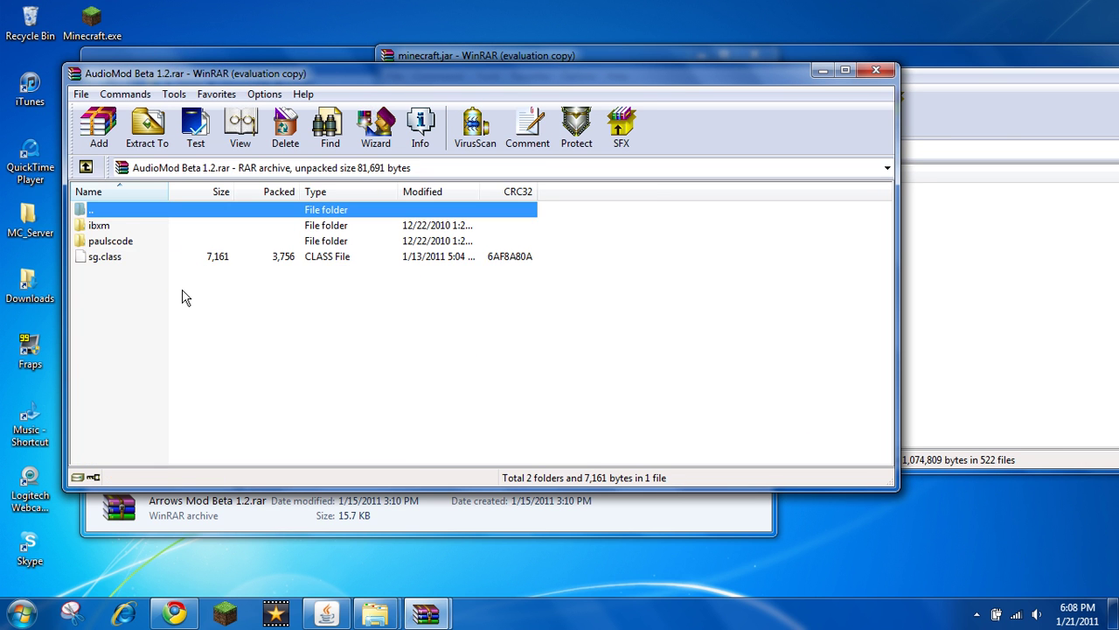
{"action": "left_click_drag", "start_coordinate": [183, 297], "coordinate": [105, 234]}
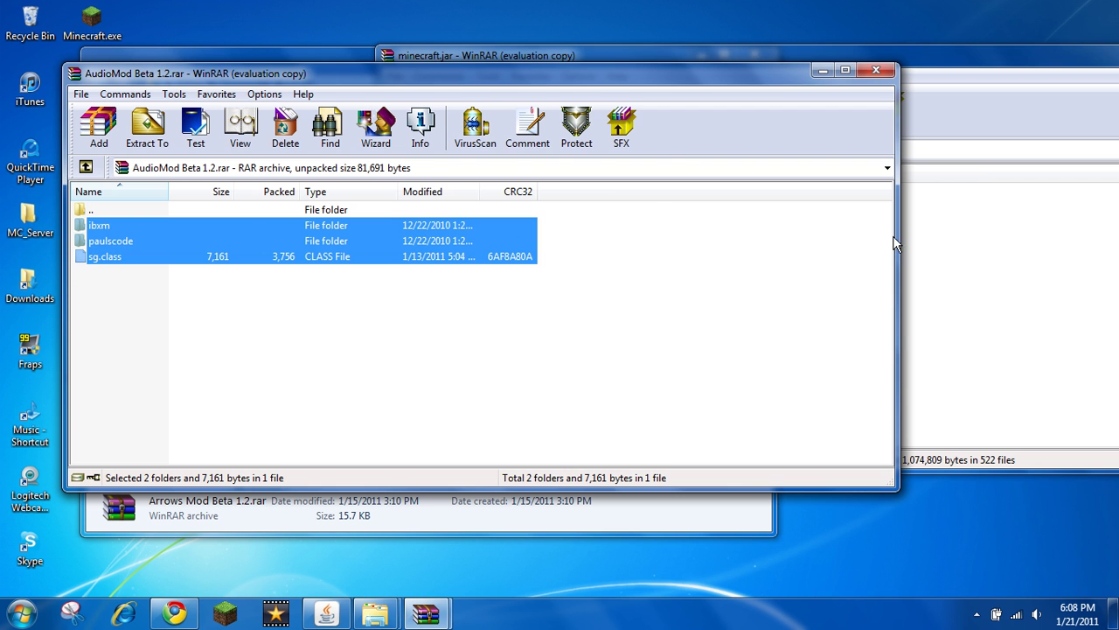
{"action": "left_click_drag", "start_coordinate": [893, 243], "coordinate": [1022, 283]}
{"action": "left_click", "coordinate": [790, 399]}
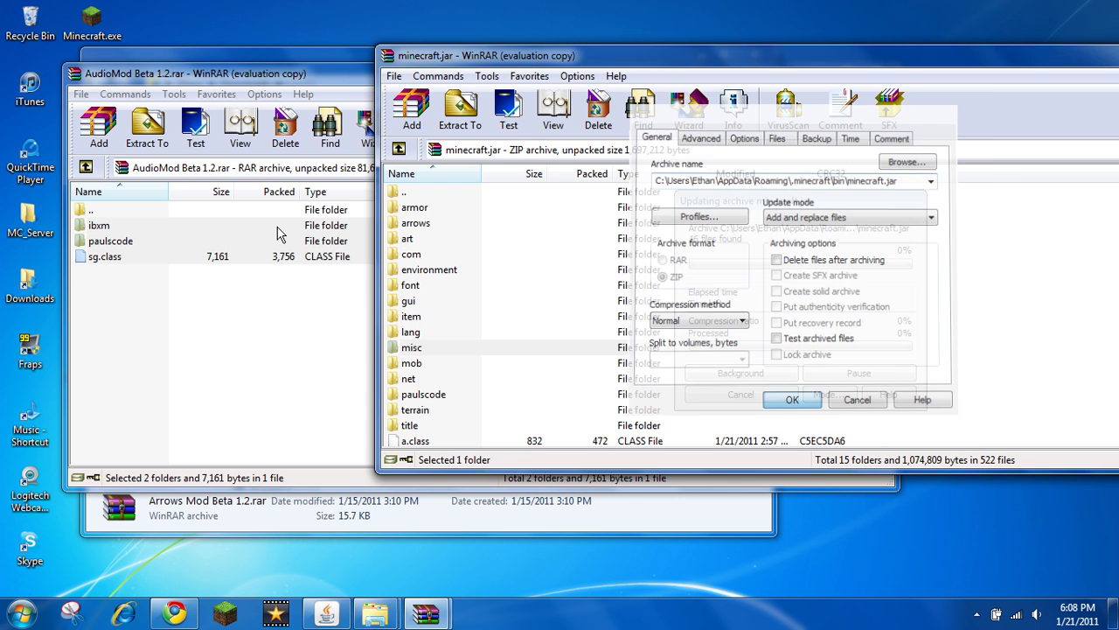
{"action": "left_click", "coordinate": [103, 212]}
{"action": "double_click", "coordinate": [104, 212]}
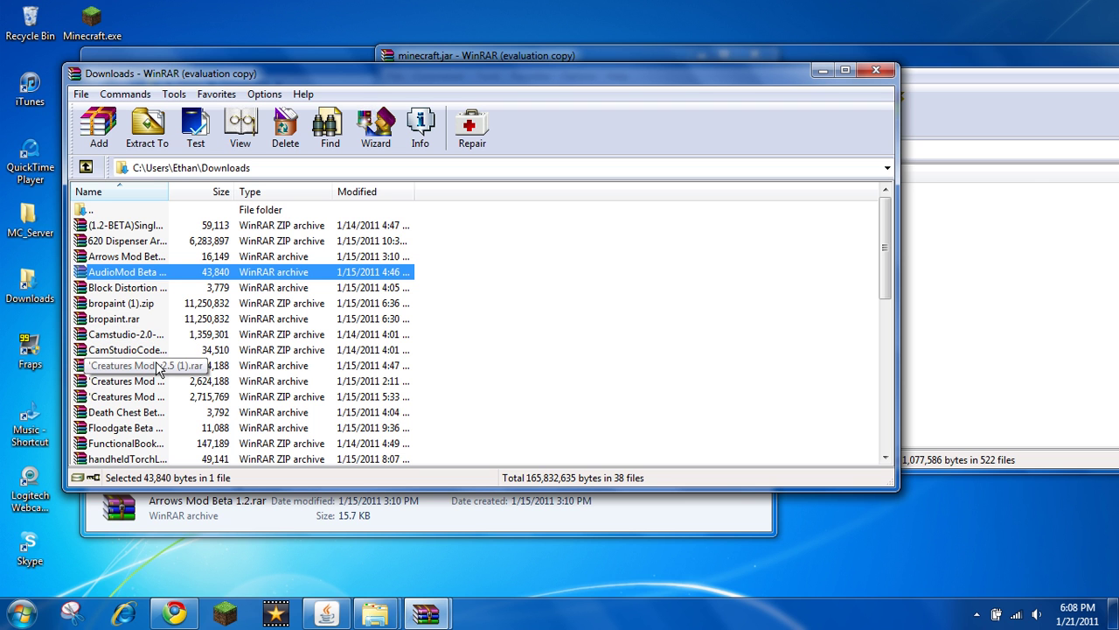
- Add all Floodgate Beta class files into minecraft.jar
{"action": "scroll", "coordinate": [169, 385], "scroll_direction": "down", "scroll_amount": 2}
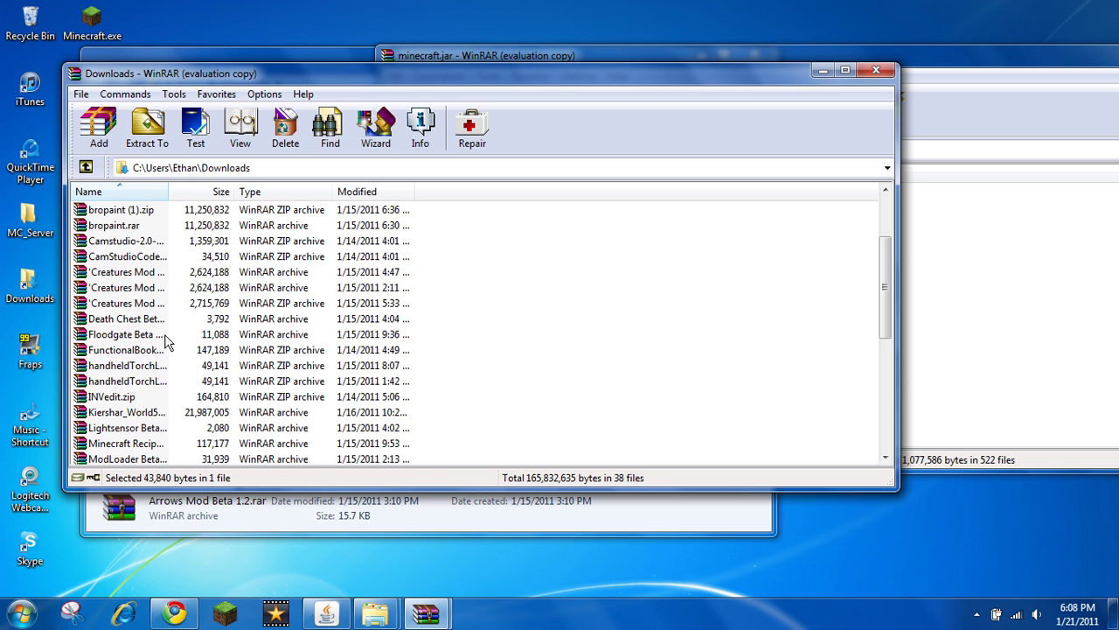
{"action": "double_click", "coordinate": [131, 334]}
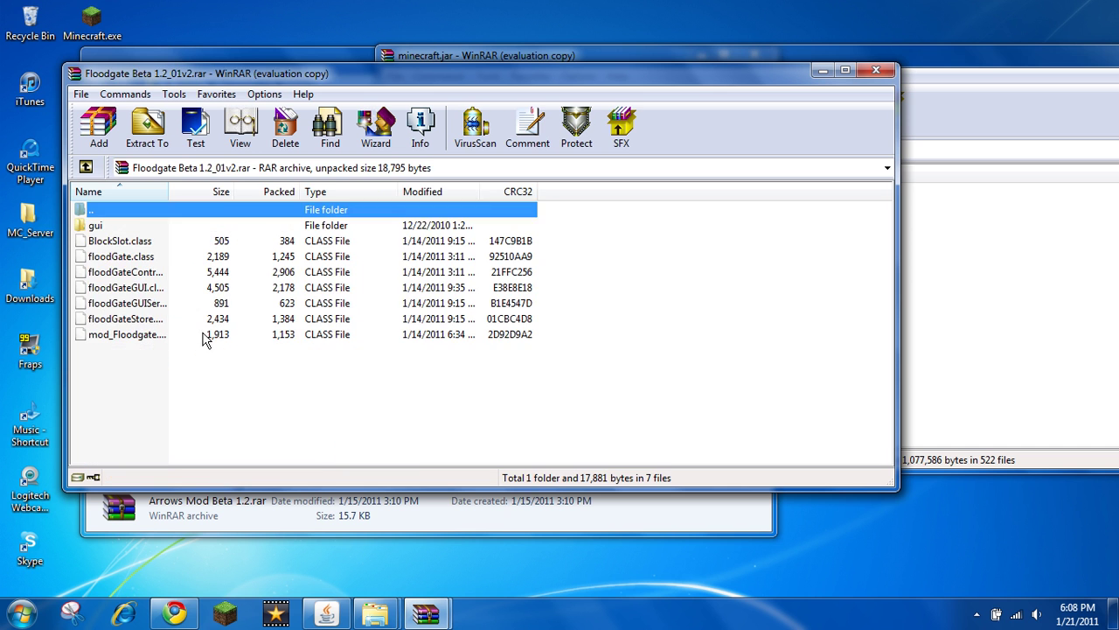
{"action": "left_click_drag", "start_coordinate": [193, 348], "coordinate": [92, 212]}
{"action": "left_click_drag", "start_coordinate": [215, 283], "coordinate": [918, 367]}
{"action": "left_click", "coordinate": [792, 401]}
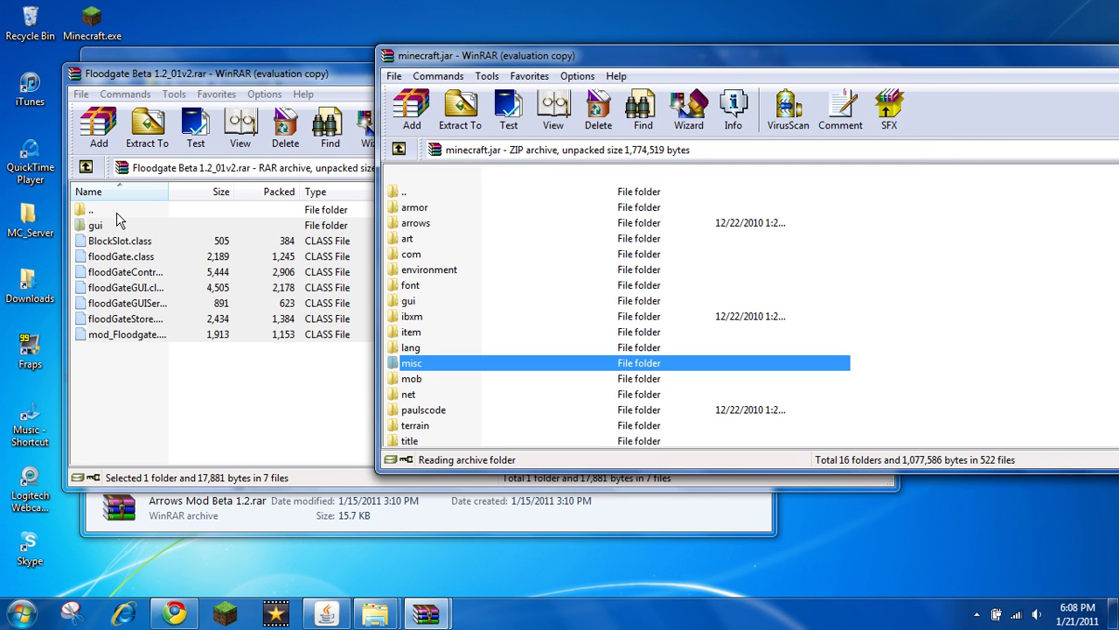
{"action": "double_click", "coordinate": [91, 210]}
- Add Death Chest's gl.class into minecraft.jar
{"action": "double_click", "coordinate": [127, 412]}
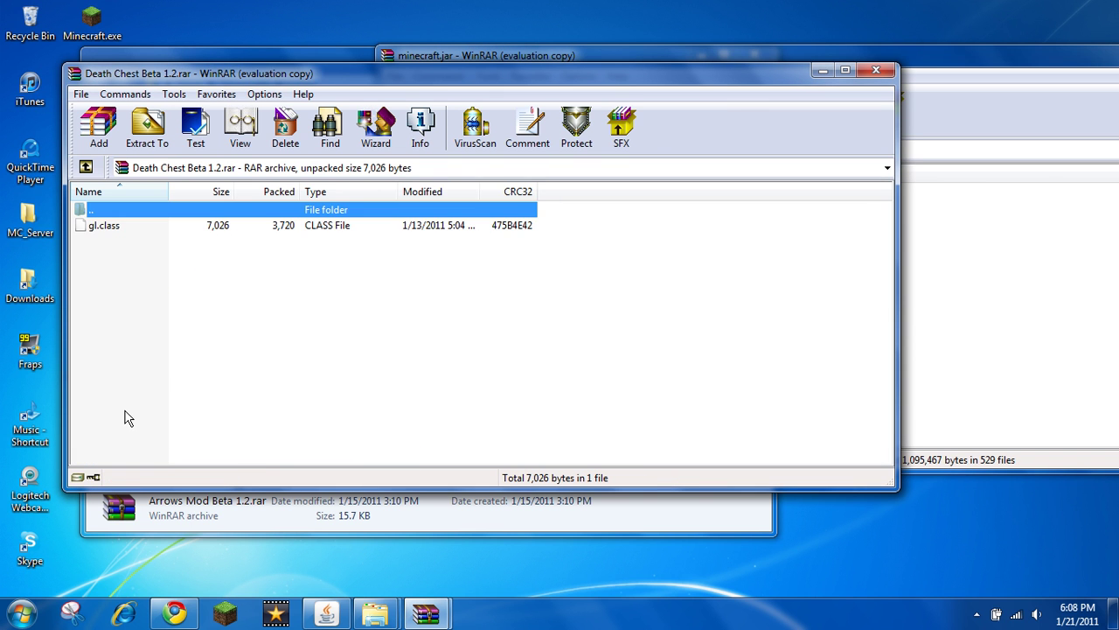
{"action": "left_click_drag", "start_coordinate": [140, 367], "coordinate": [105, 229]}
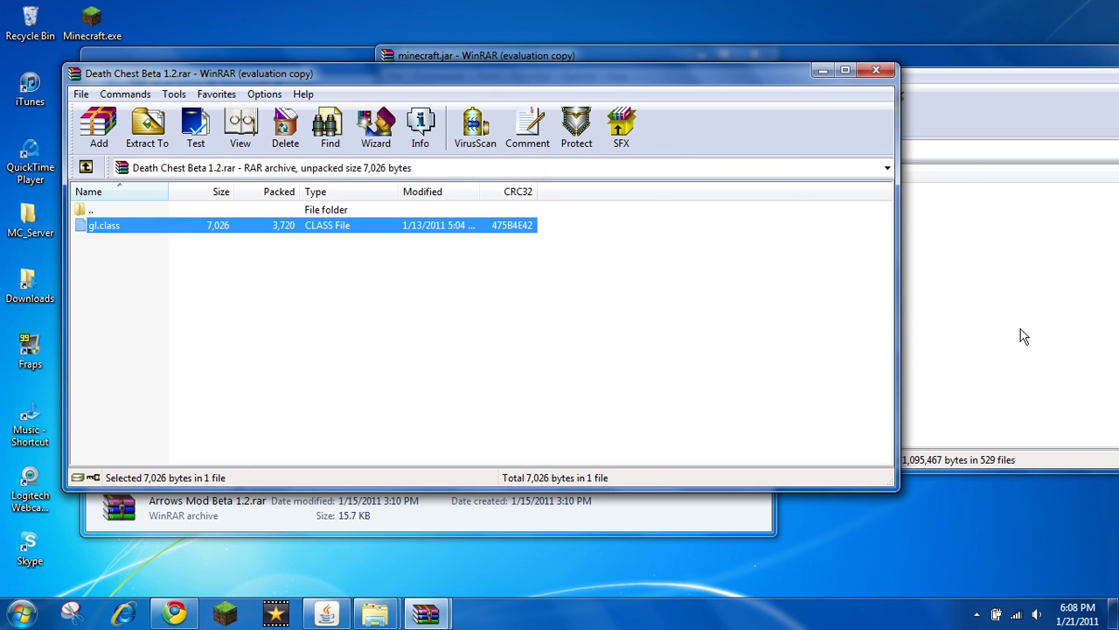
{"action": "left_click_drag", "start_coordinate": [1024, 337], "coordinate": [1019, 341]}
{"action": "left_click", "coordinate": [792, 401]}
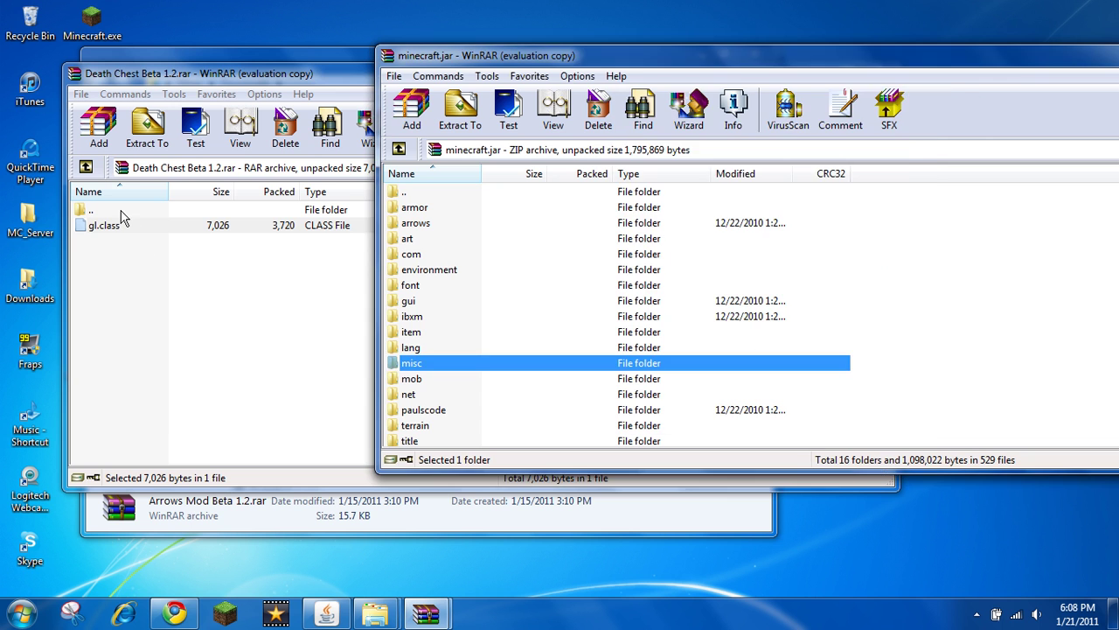
{"action": "double_click", "coordinate": [117, 211]}
- Add both Lightsensor Beta 1.2 class files into minecraft.jar
{"action": "scroll", "coordinate": [157, 398], "scroll_direction": "down", "scroll_amount": 1}
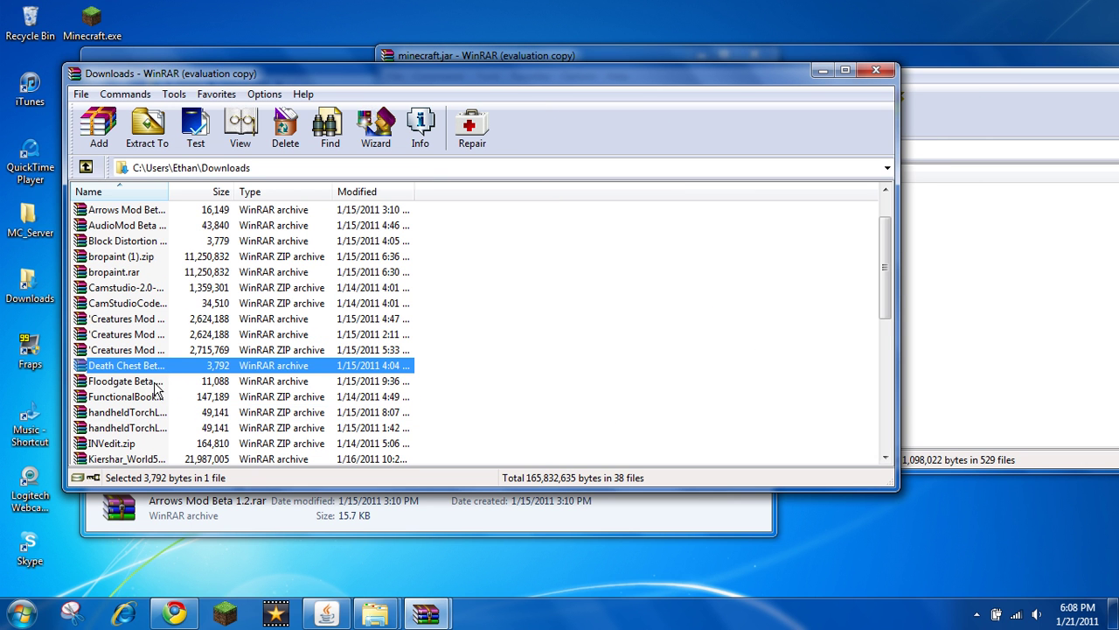
{"action": "scroll", "coordinate": [155, 428], "scroll_direction": "down", "scroll_amount": 1}
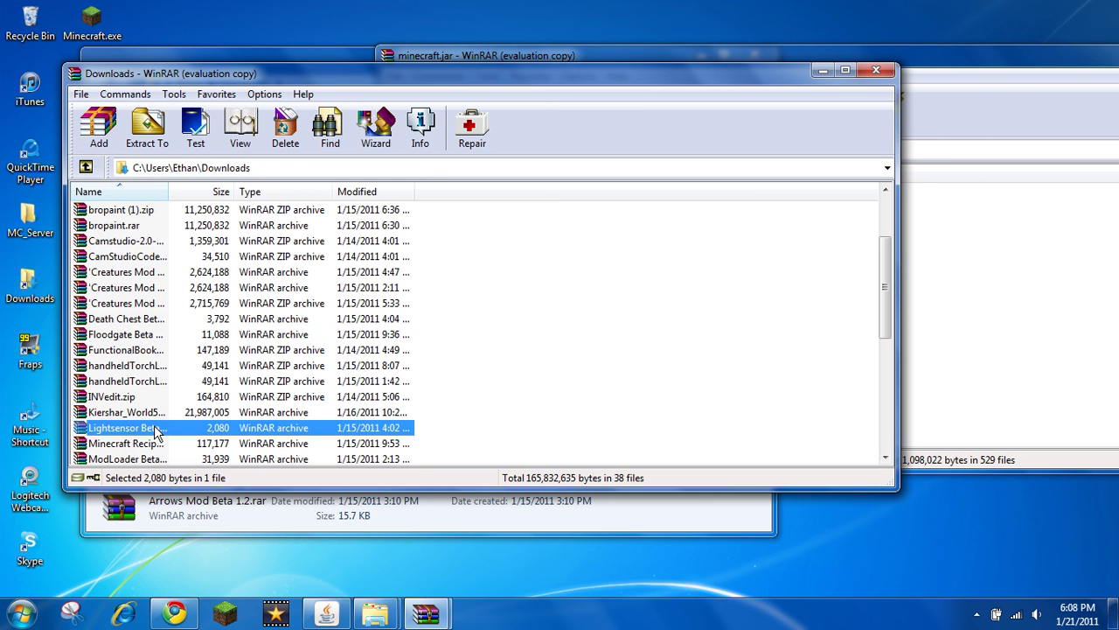
{"action": "double_click", "coordinate": [153, 427]}
{"action": "key", "text": "ctrl+a"}
{"action": "left_click_drag", "start_coordinate": [1001, 318], "coordinate": [997, 320]}
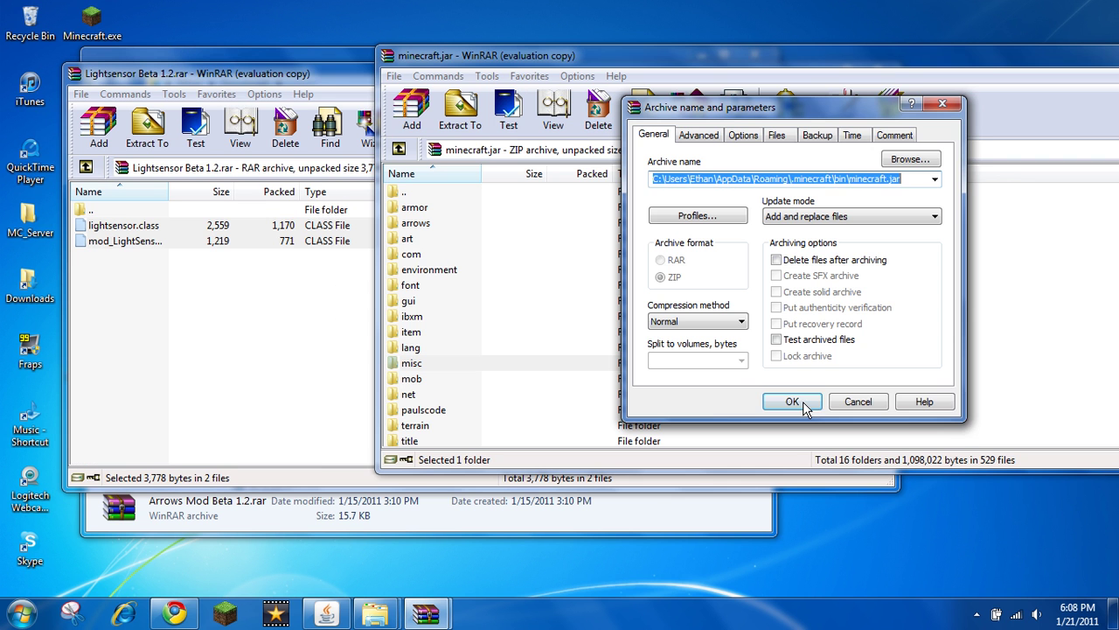
{"action": "left_click", "coordinate": [790, 401]}
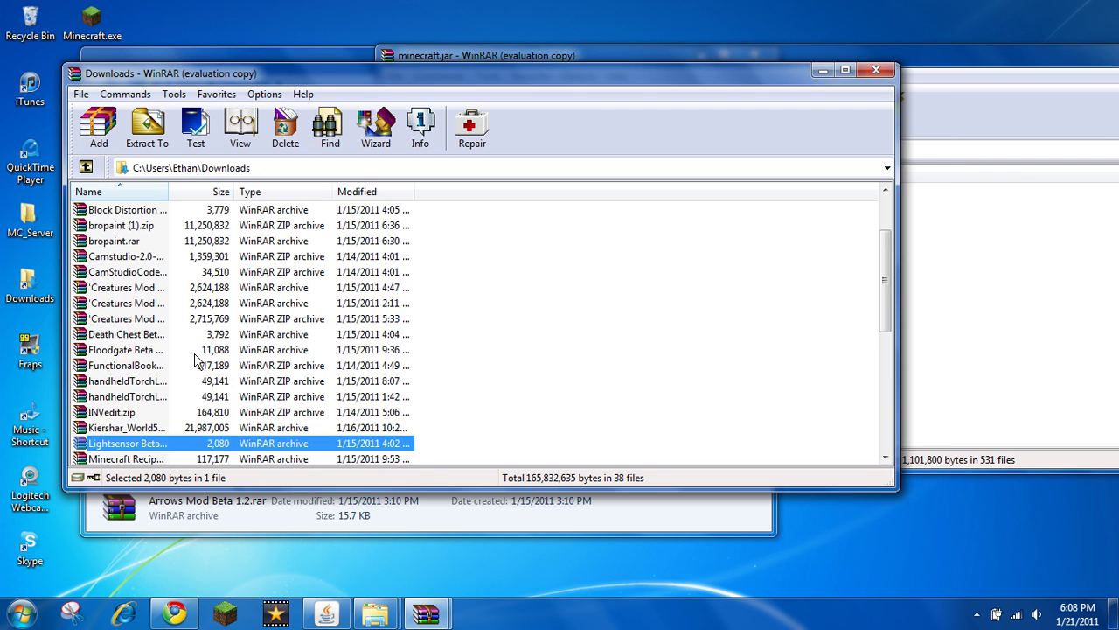
- Add the three More Stackables Beta 1.2_01 class files into minecraft.jar
{"action": "scroll", "coordinate": [170, 371], "scroll_direction": "down", "scroll_amount": 1}
{"action": "scroll", "coordinate": [150, 390], "scroll_direction": "down", "scroll_amount": 1}
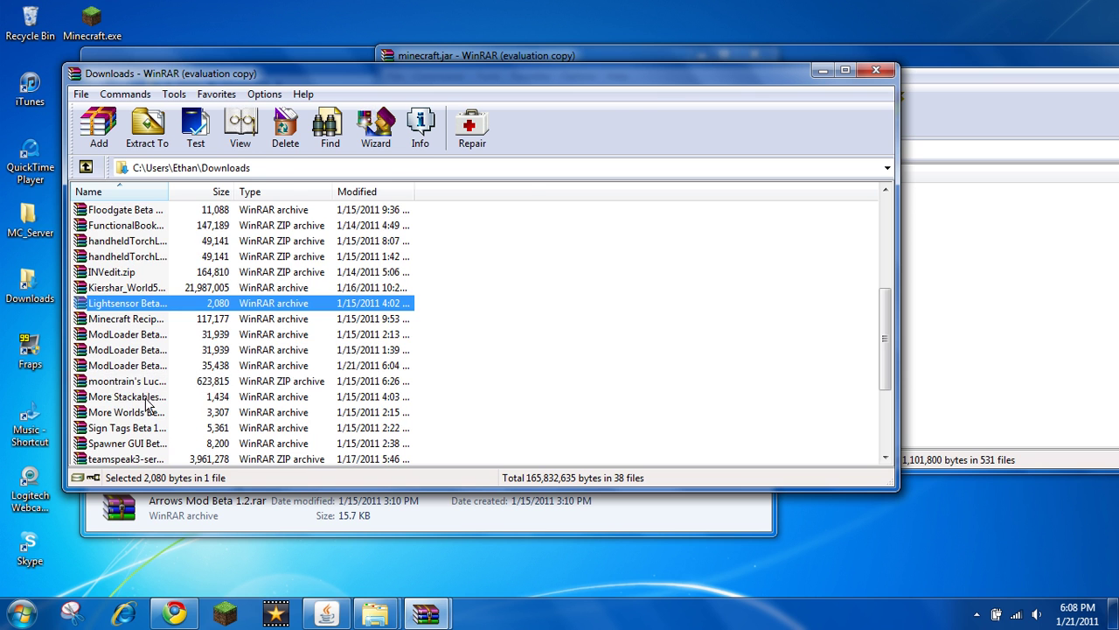
{"action": "double_click", "coordinate": [149, 396]}
{"action": "left_click_drag", "start_coordinate": [151, 327], "coordinate": [101, 231]}
{"action": "left_click_drag", "start_coordinate": [942, 393], "coordinate": [942, 392]}
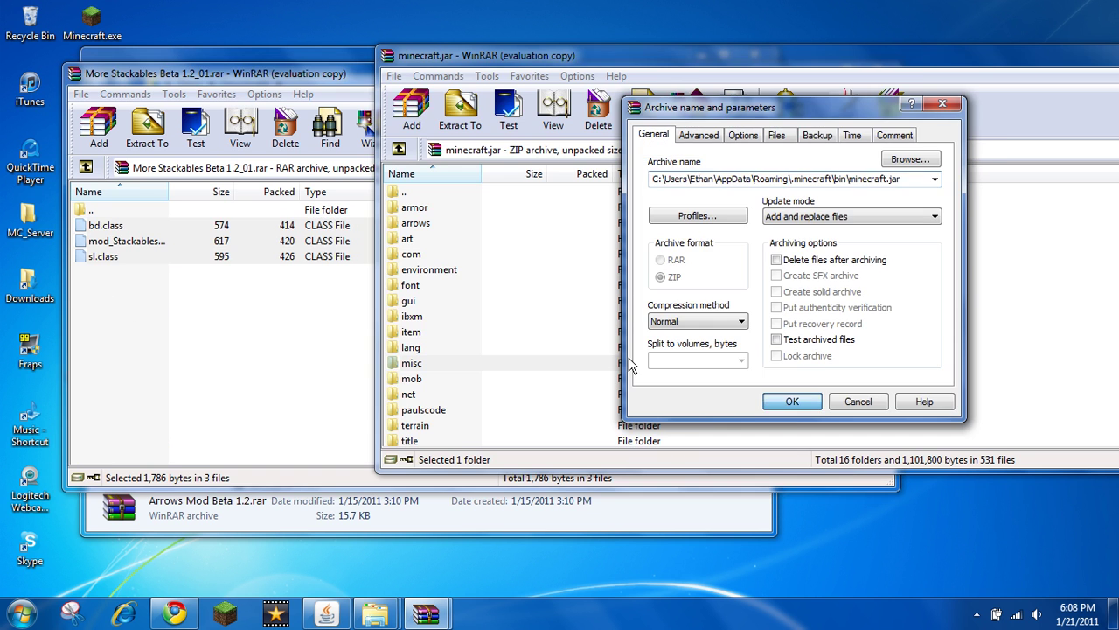
{"action": "left_click", "coordinate": [790, 401]}
{"action": "double_click", "coordinate": [133, 205]}
- Add More Worlds' ko.class and mr.class into minecraft.jar
{"action": "scroll", "coordinate": [127, 409], "scroll_direction": "down", "scroll_amount": 1}
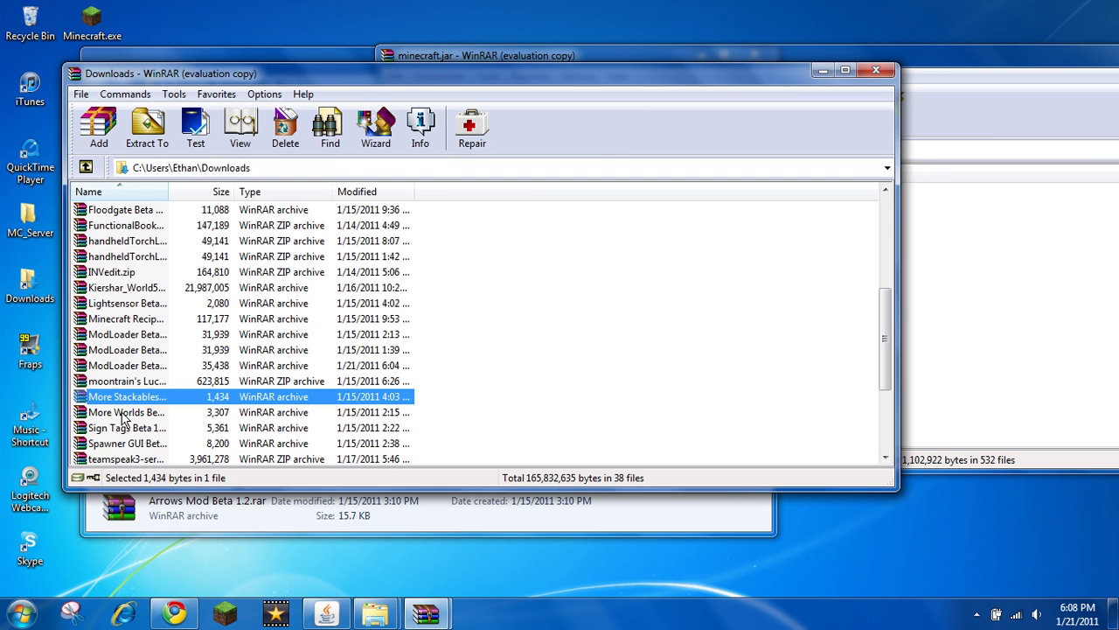
{"action": "double_click", "coordinate": [126, 407]}
{"action": "left_click_drag", "start_coordinate": [134, 313], "coordinate": [102, 223]}
{"action": "left_click_drag", "start_coordinate": [105, 227], "coordinate": [929, 324]}
{"action": "left_click", "coordinate": [791, 401]}
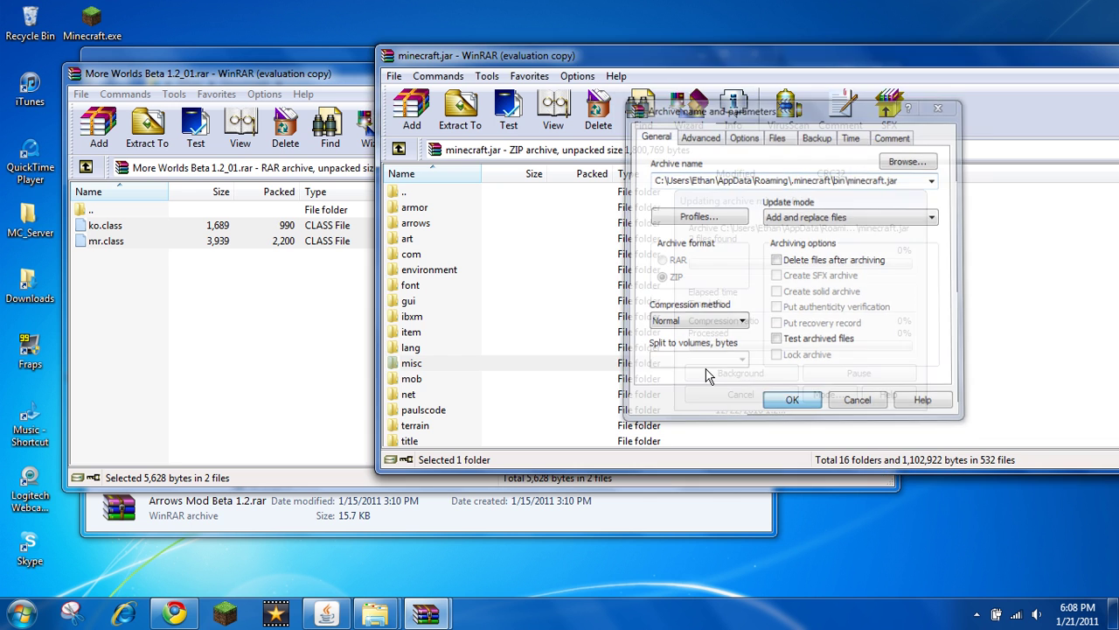
{"action": "double_click", "coordinate": [94, 215]}
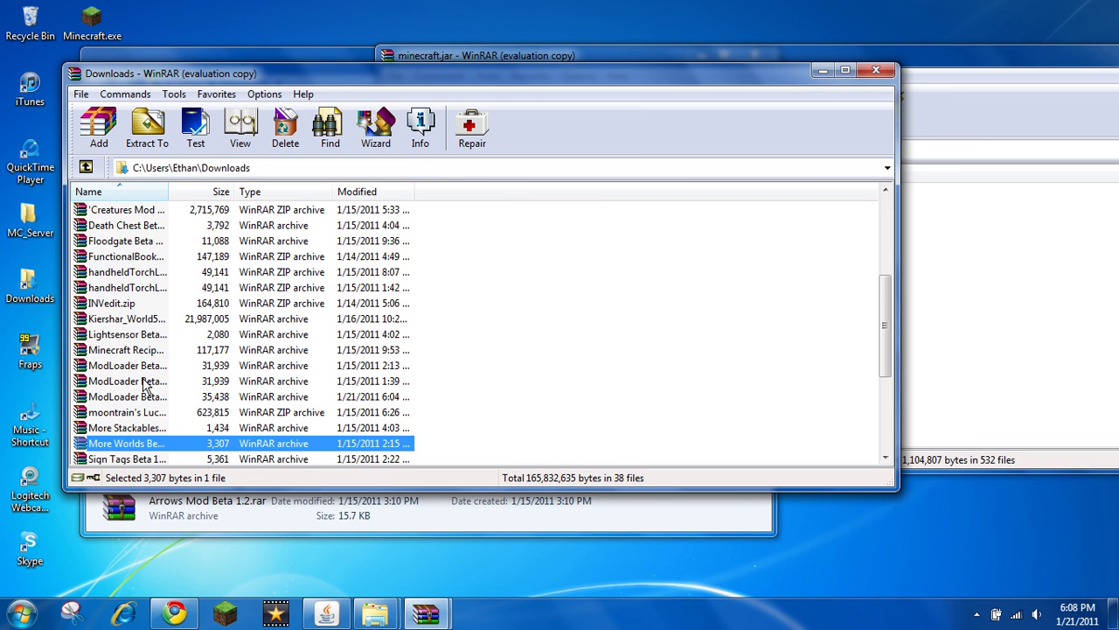
- Add the three Sign Tags Beta 1.2 class files into minecraft.jar
{"action": "scroll", "coordinate": [146, 409], "scroll_direction": "down", "scroll_amount": 1}
{"action": "left_click", "coordinate": [131, 415]}
{"action": "double_click", "coordinate": [132, 415]}
{"action": "left_click_drag", "start_coordinate": [135, 283], "coordinate": [87, 220]}
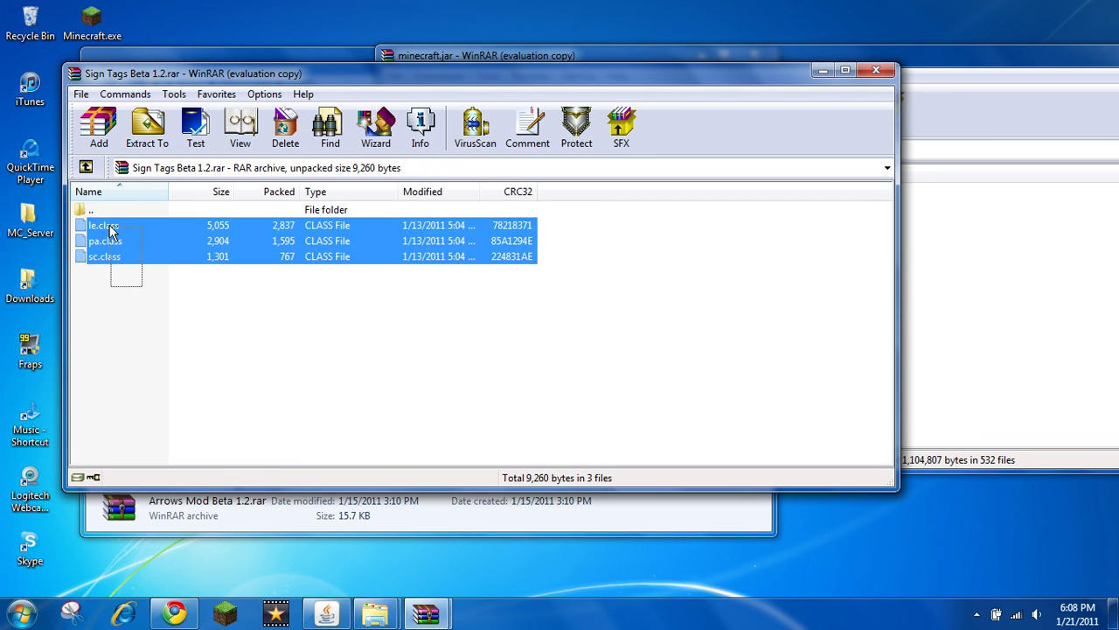
{"action": "left_click_drag", "start_coordinate": [985, 304], "coordinate": [847, 374]}
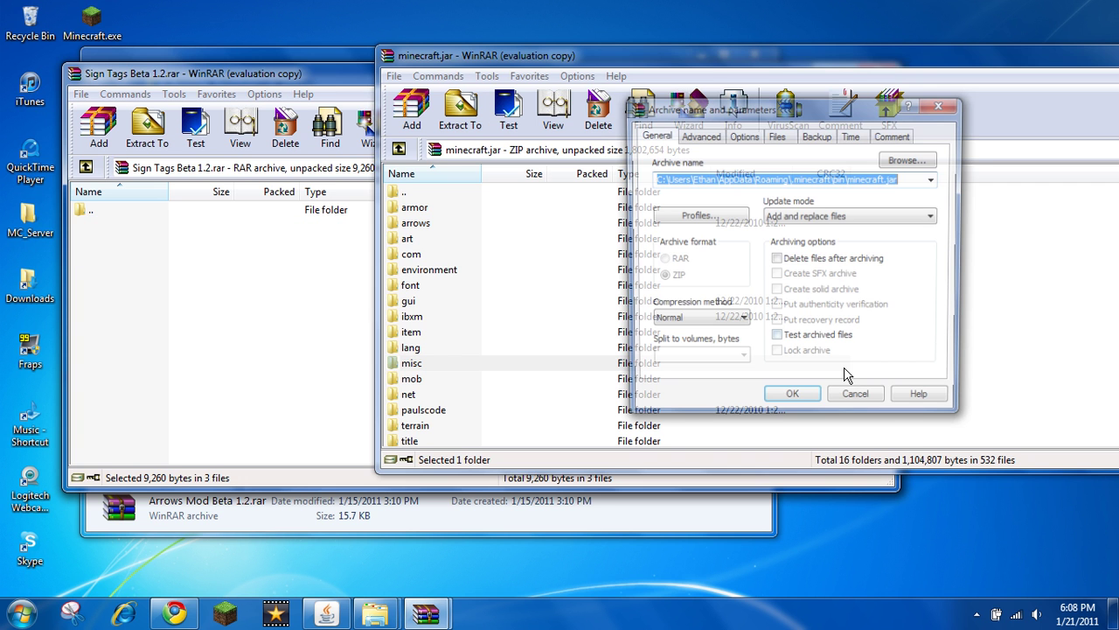
{"action": "left_click", "coordinate": [792, 393]}
{"action": "left_click", "coordinate": [92, 210]}
{"action": "double_click", "coordinate": [91, 210]}
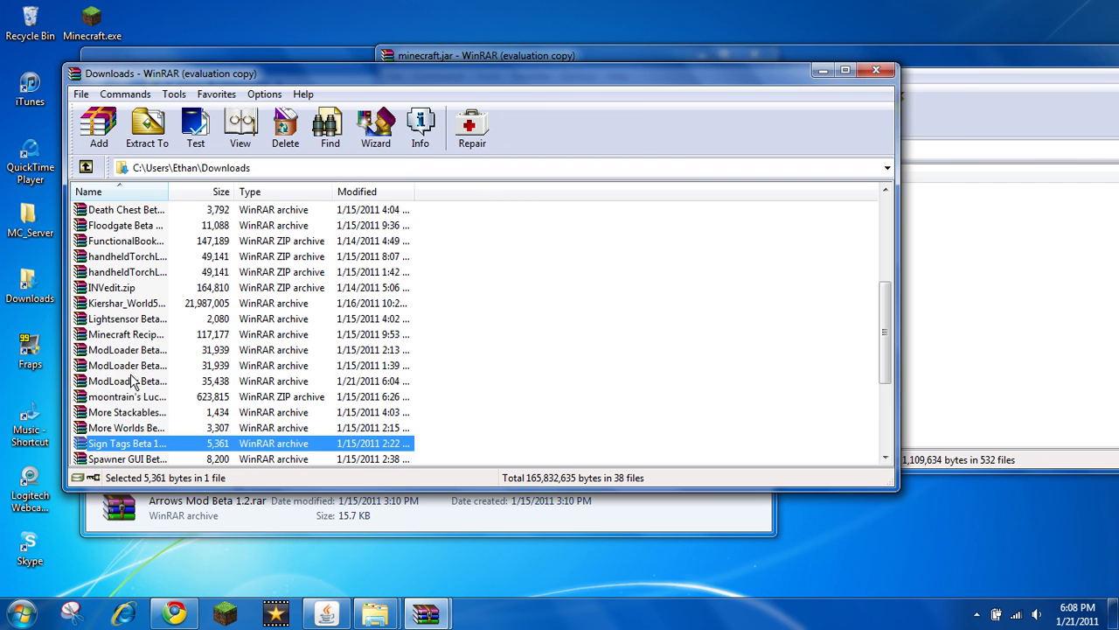
- Add Spawner GUI's gui folder and class files into minecraft.jar
{"action": "scroll", "coordinate": [131, 376], "scroll_direction": "down", "scroll_amount": 2}
{"action": "left_click", "coordinate": [132, 367]}
{"action": "double_click", "coordinate": [131, 368]}
{"action": "left_click_drag", "start_coordinate": [142, 343], "coordinate": [103, 220]}
{"action": "left_click_drag", "start_coordinate": [870, 316], "coordinate": [962, 315]}
{"action": "left_click", "coordinate": [792, 399]}
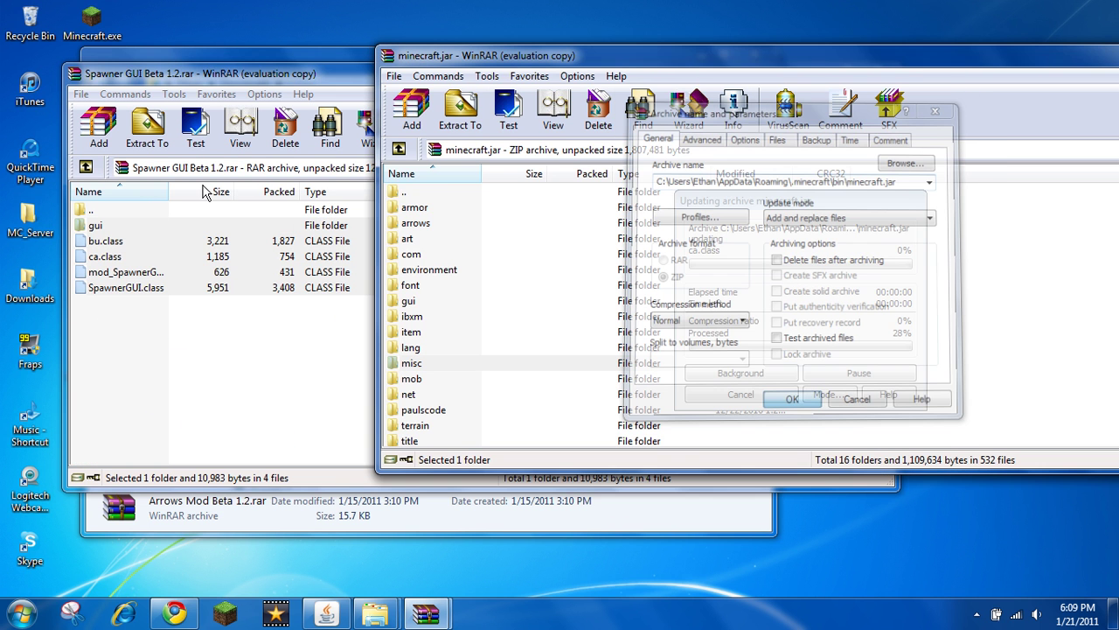
{"action": "double_click", "coordinate": [92, 210]}
{"action": "scroll", "coordinate": [170, 332], "scroll_direction": "down", "scroll_amount": 3}
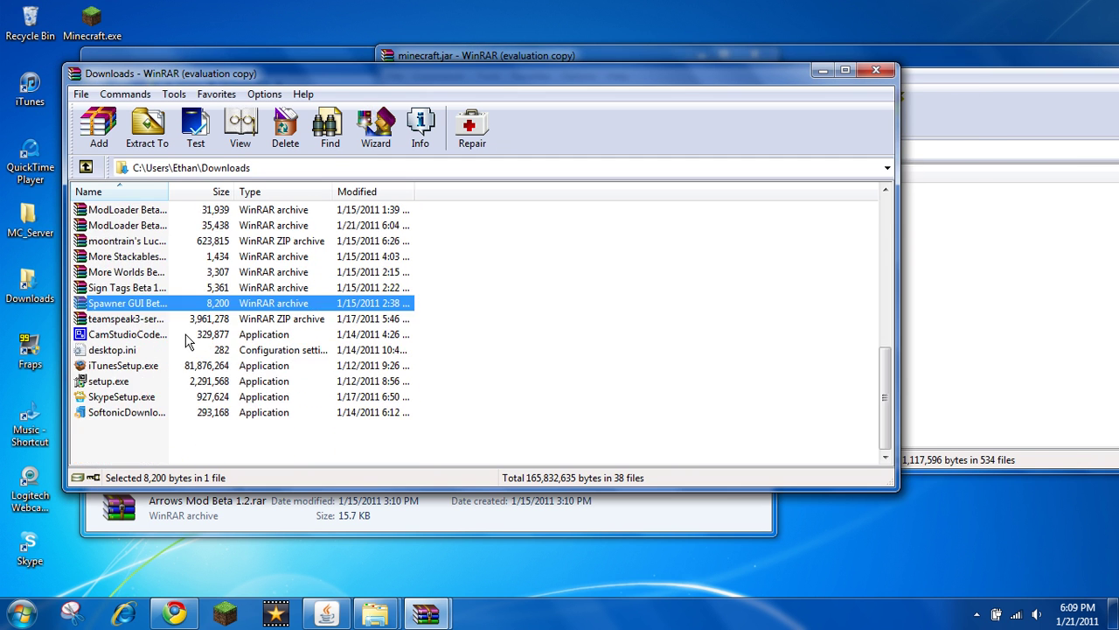
{"action": "scroll", "coordinate": [326, 322], "scroll_direction": "up", "scroll_amount": 7}
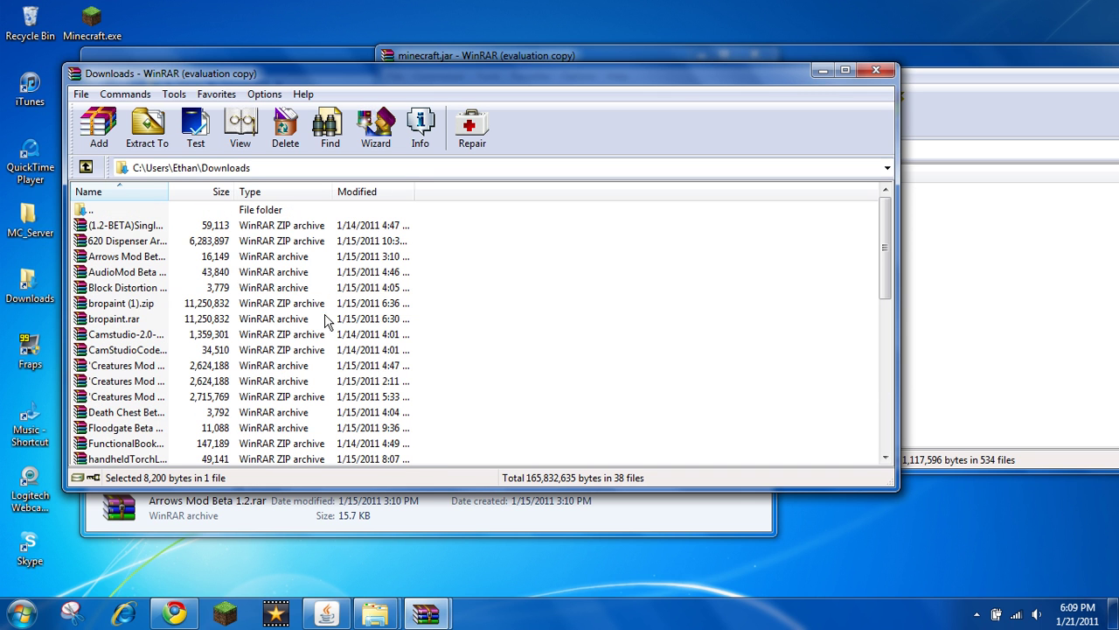
- Add the Creatures Mod v2.5 mob folder and class files into minecraft.jar
{"action": "double_click", "coordinate": [145, 370]}
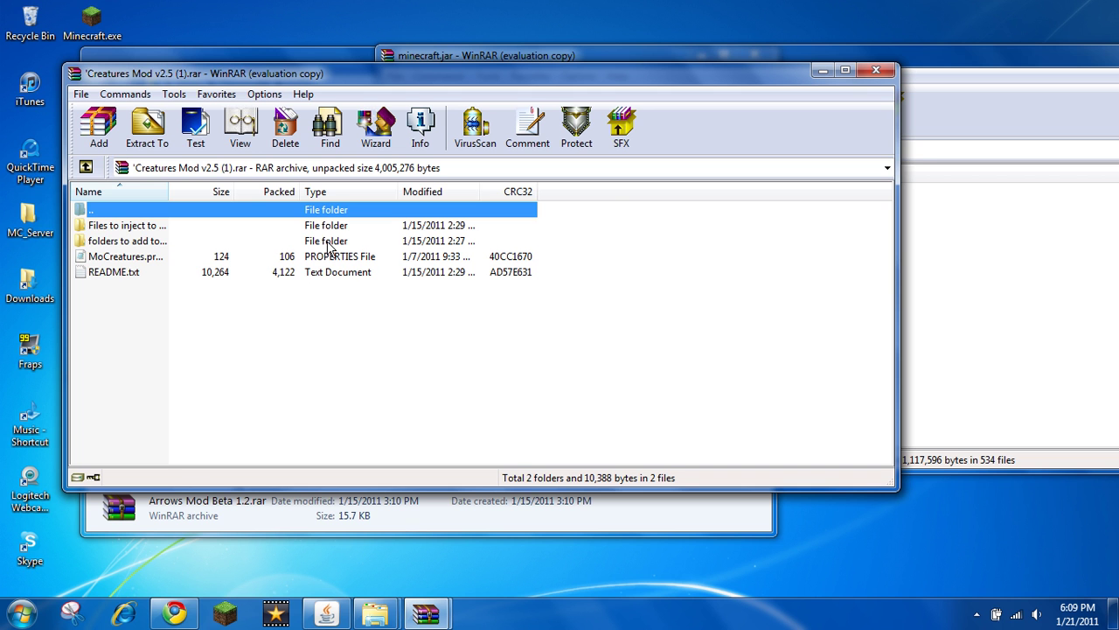
{"action": "double_click", "coordinate": [148, 225]}
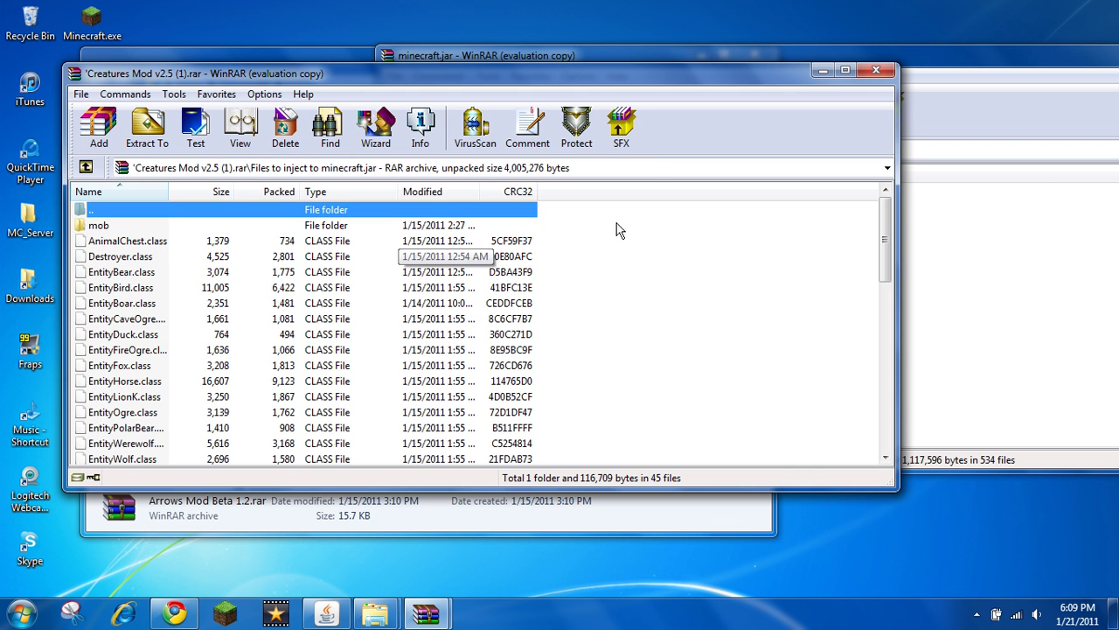
{"action": "left_click_drag", "start_coordinate": [553, 238], "coordinate": [765, 336]}
{"action": "left_click_drag", "start_coordinate": [1052, 335], "coordinate": [1052, 335]}
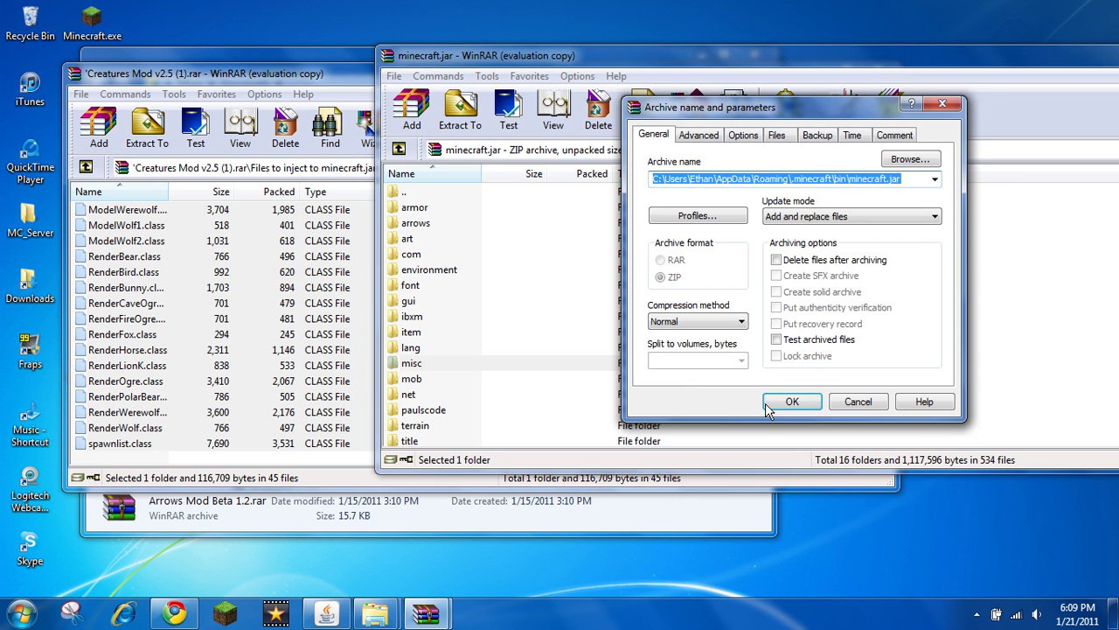
{"action": "left_click", "coordinate": [791, 398]}
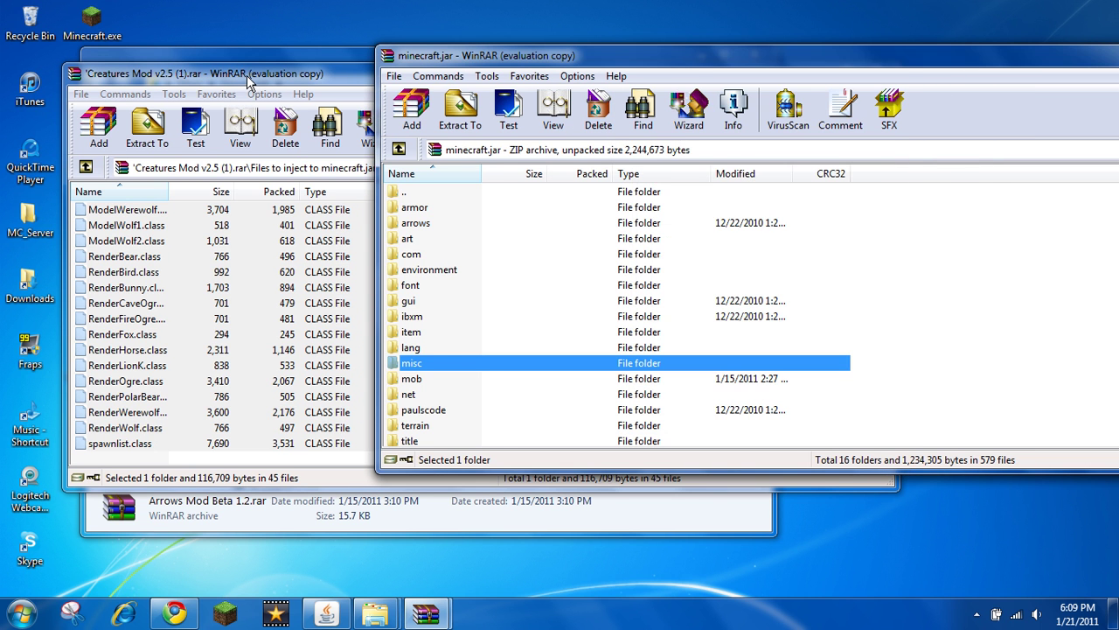
- Return both archive windows to their root folders and minimize the .minecraft window
{"action": "left_click", "coordinate": [247, 82]}
{"action": "scroll", "coordinate": [617, 342], "scroll_direction": "up", "scroll_amount": 10}
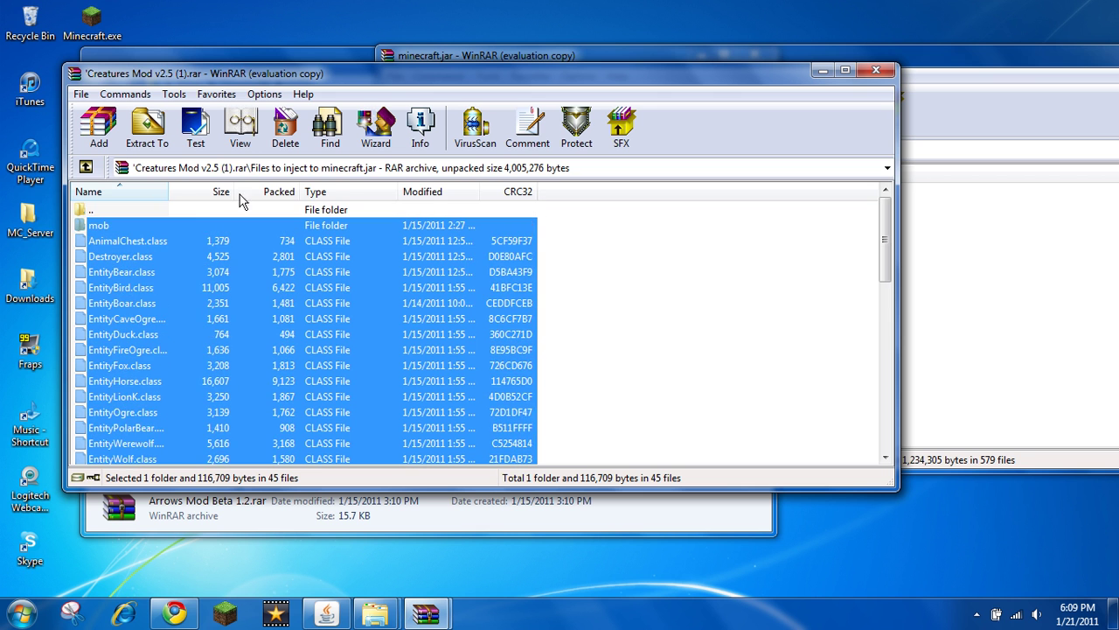
{"action": "double_click", "coordinate": [184, 211]}
{"action": "left_click", "coordinate": [1073, 269]}
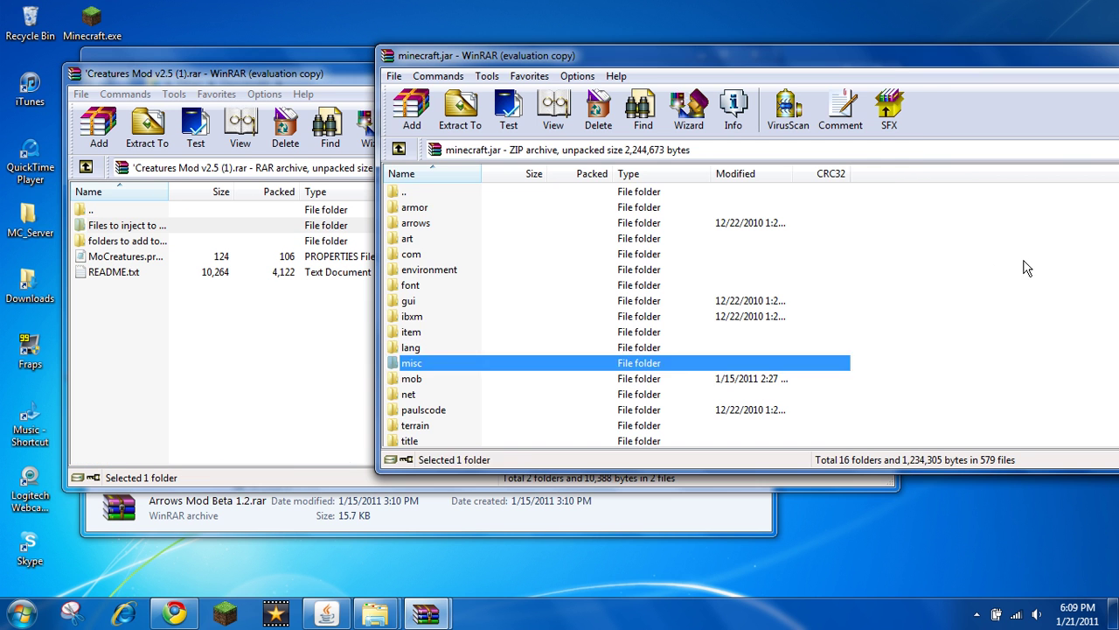
{"action": "double_click", "coordinate": [416, 192]}
{"action": "double_click", "coordinate": [416, 192]}
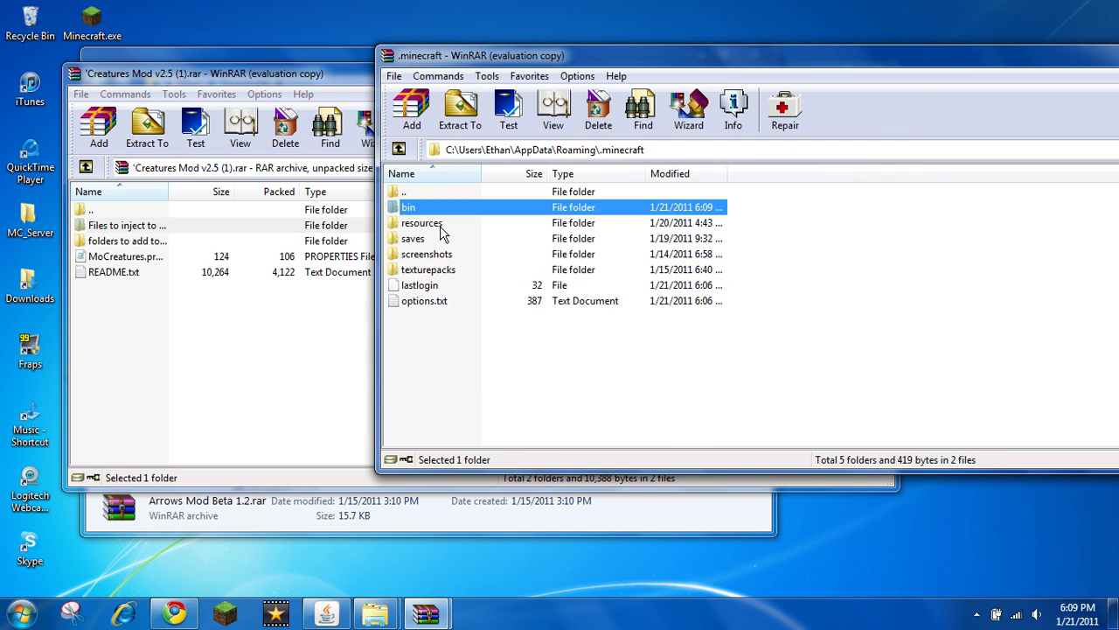
{"action": "left_click_drag", "start_coordinate": [1082, 65], "coordinate": [997, 63]}
{"action": "left_click", "coordinate": [1005, 50]}
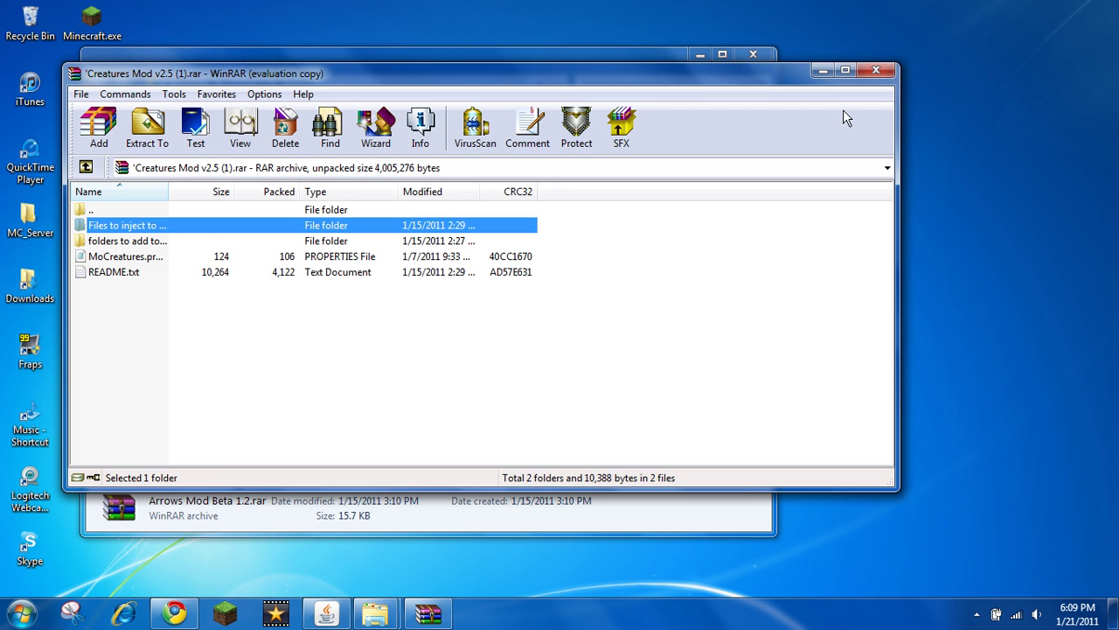
- Delete the old mod folder from .minecraft\resources to the Recycle Bin
{"action": "mouse_move", "coordinate": [385, 616]}
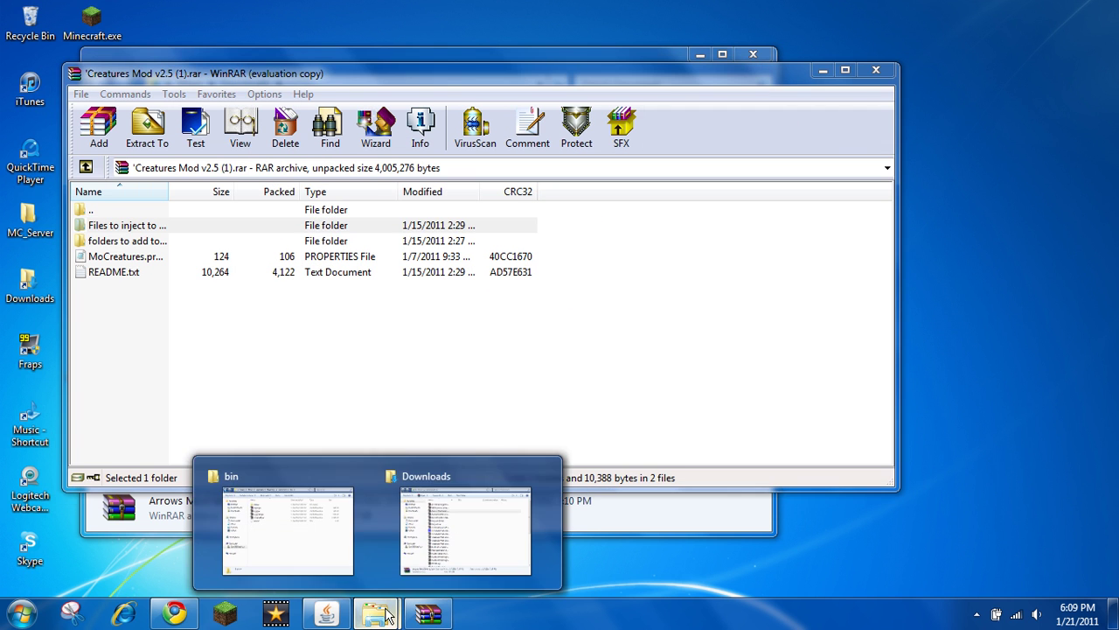
{"action": "left_click", "coordinate": [309, 550]}
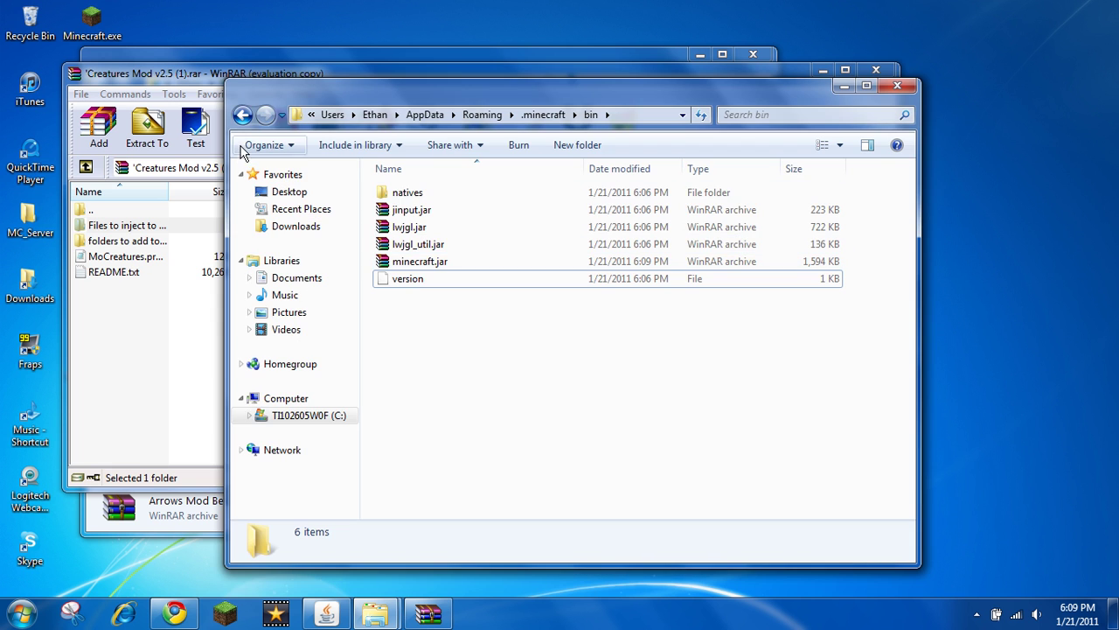
{"action": "left_click", "coordinate": [242, 115]}
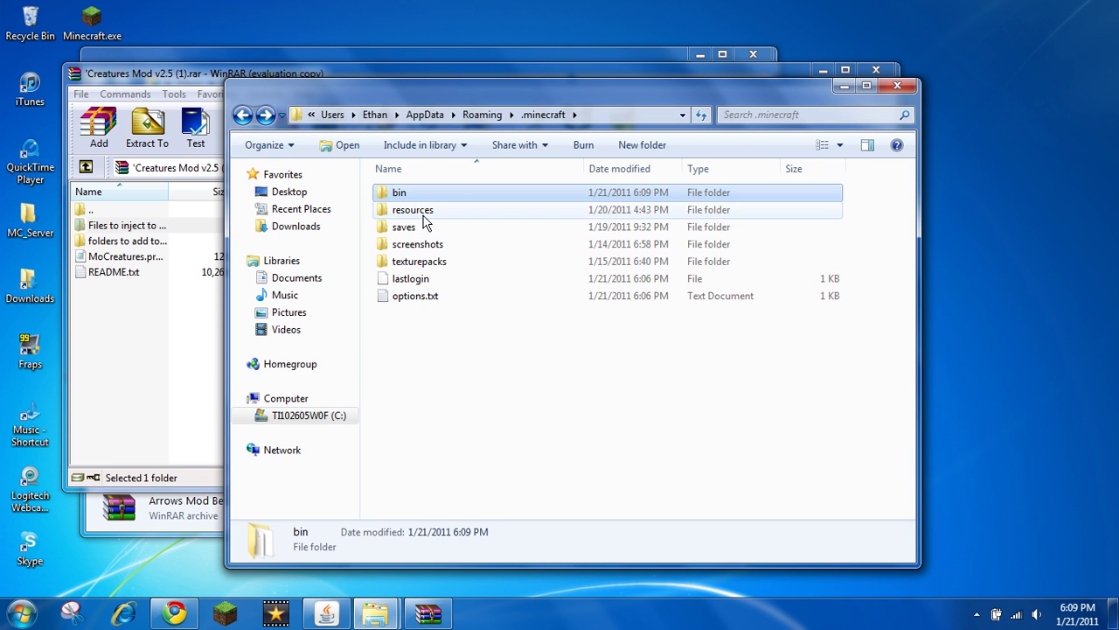
{"action": "double_click", "coordinate": [423, 214]}
{"action": "left_click_drag", "start_coordinate": [446, 85], "coordinate": [790, 89]}
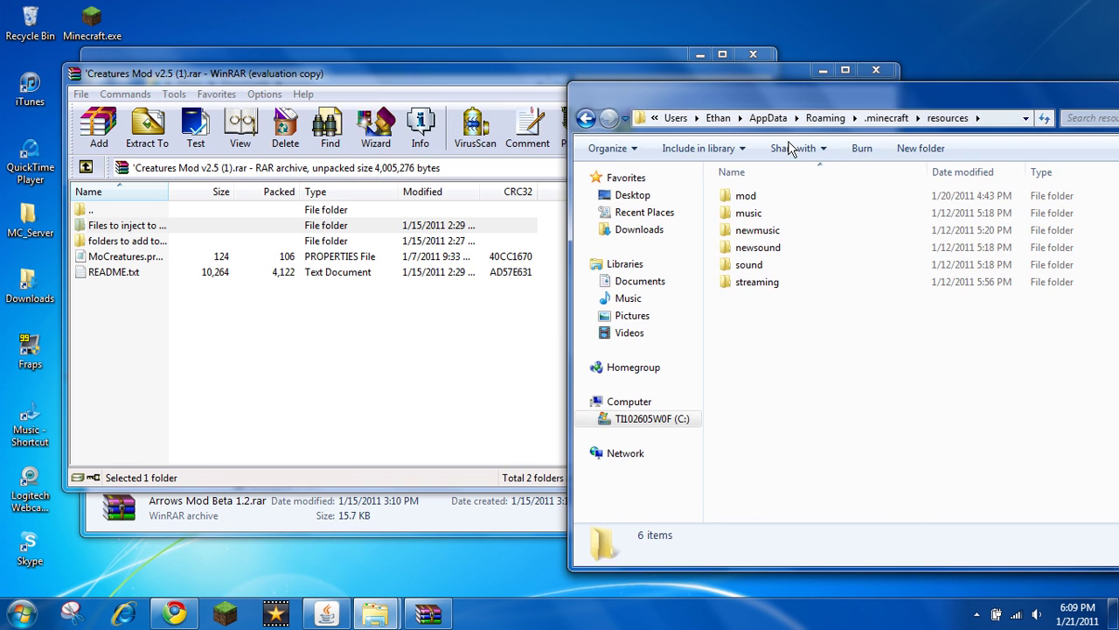
{"action": "left_click", "coordinate": [761, 197]}
{"action": "right_click", "coordinate": [762, 195]}
{"action": "left_click", "coordinate": [804, 471]}
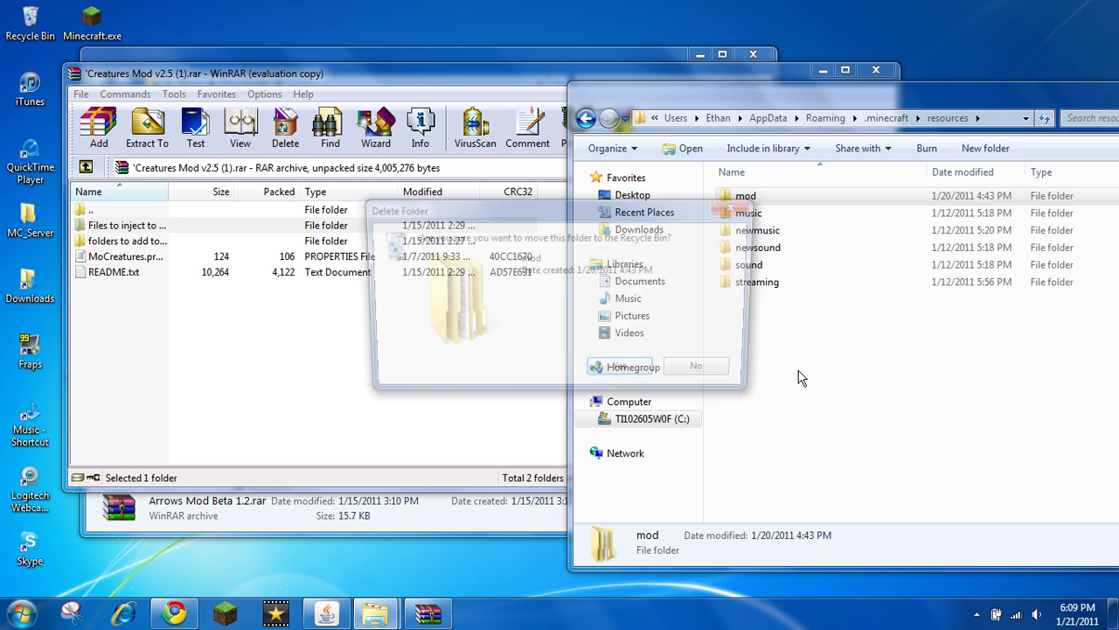
{"action": "key", "text": "Return"}
- Copy the archive's mod folder into resources and paste MoCreatures.properties into .minecraft
{"action": "double_click", "coordinate": [153, 243]}
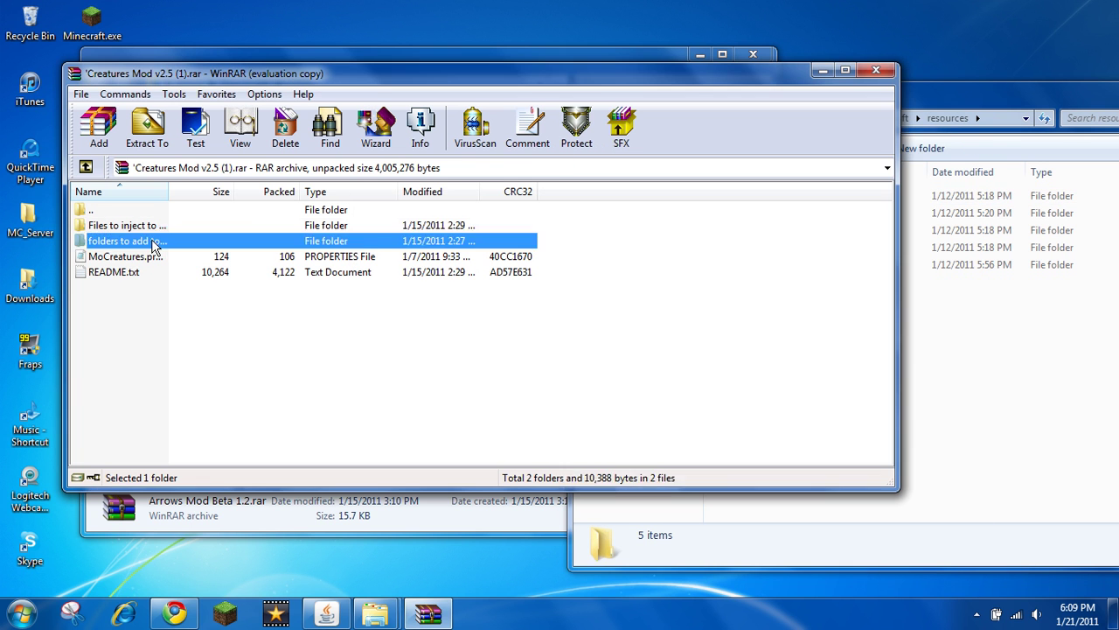
{"action": "left_click_drag", "start_coordinate": [163, 264], "coordinate": [100, 232]}
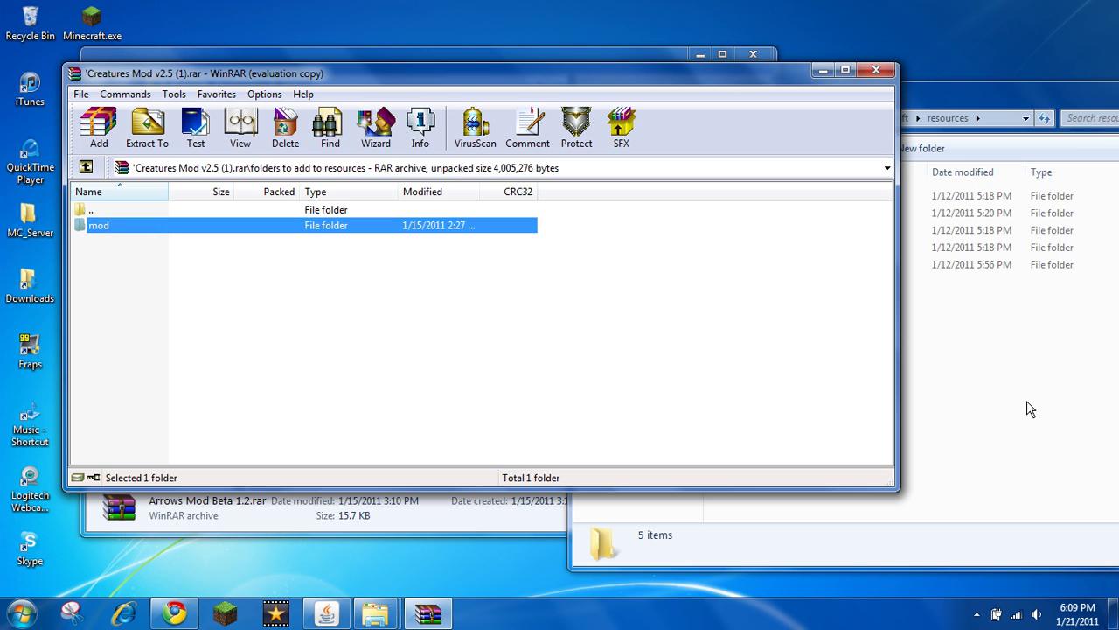
{"action": "left_click_drag", "start_coordinate": [1027, 408], "coordinate": [1027, 409]}
{"action": "double_click", "coordinate": [90, 209]}
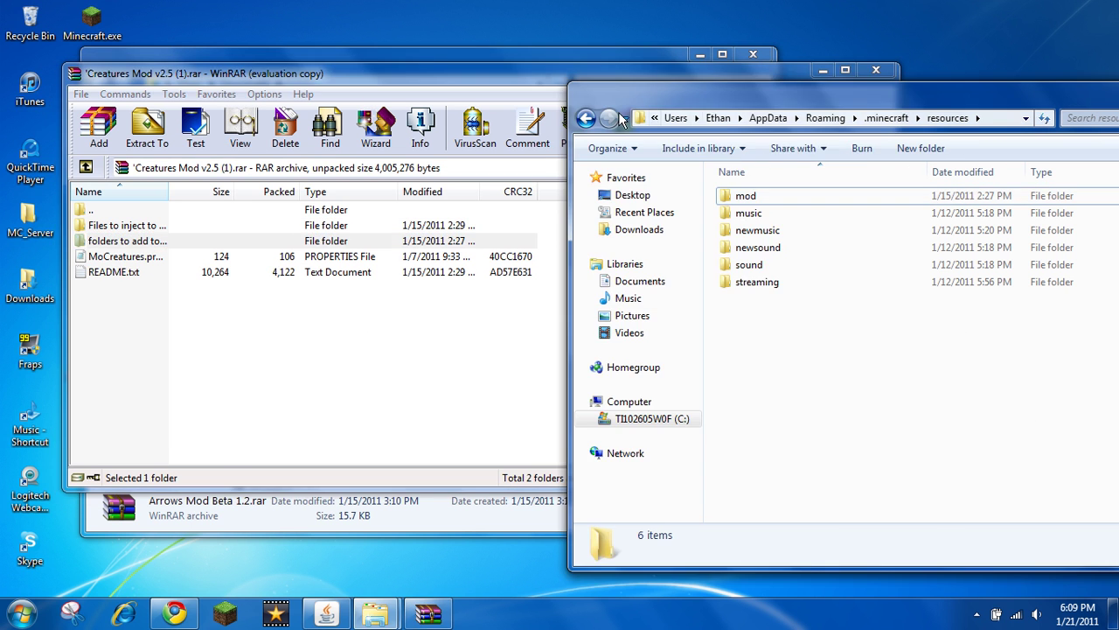
{"action": "left_click", "coordinate": [586, 118]}
{"action": "left_click", "coordinate": [124, 256]}
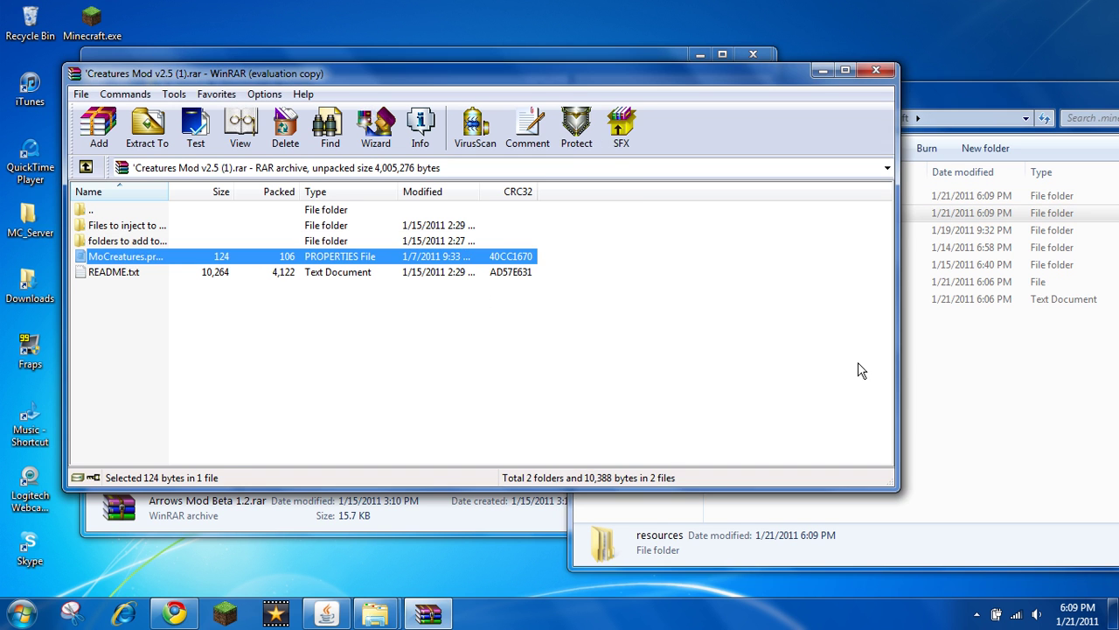
{"action": "left_click", "coordinate": [1031, 411]}
{"action": "key", "text": "ctrl+v"}
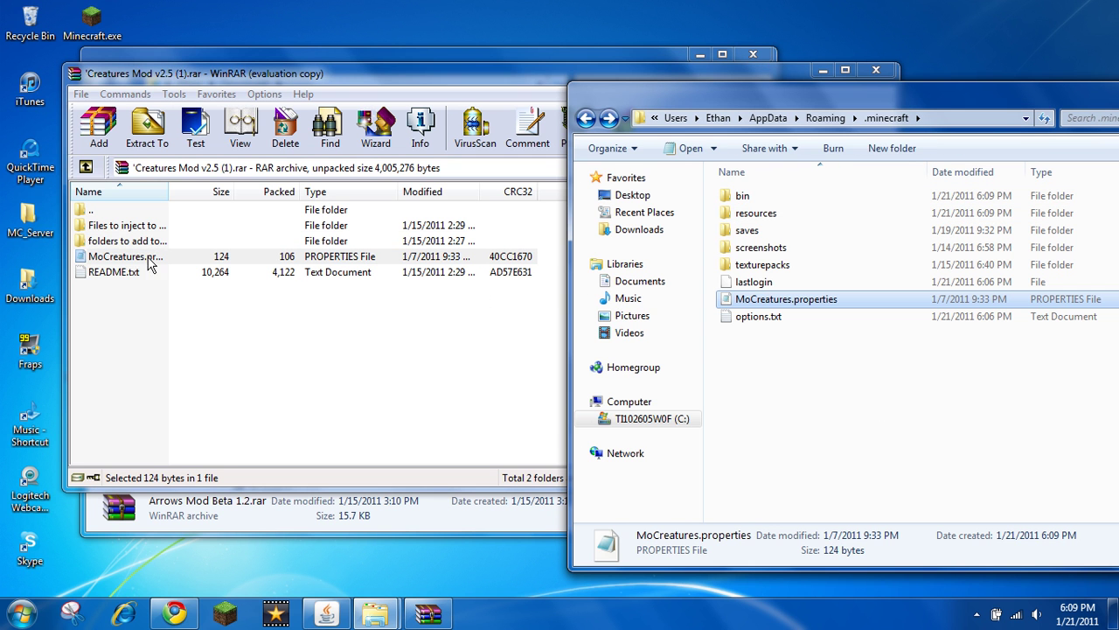
- Close the WinRAR window and the .minecraft folder window
{"action": "left_click_drag", "start_coordinate": [355, 82], "coordinate": [261, 77]}
{"action": "left_click", "coordinate": [781, 70]}
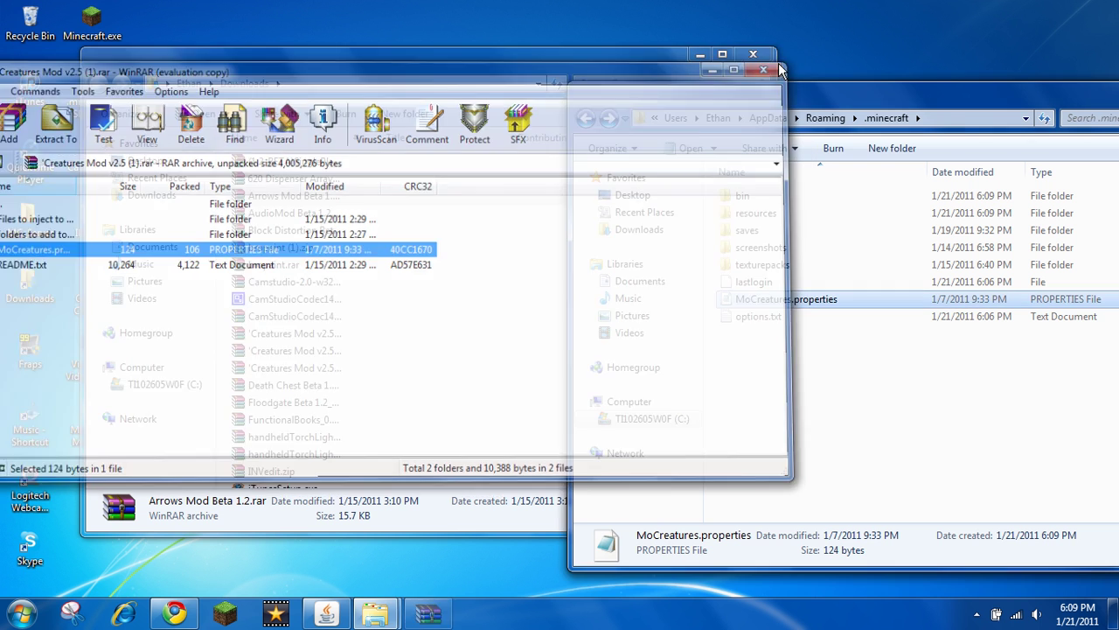
{"action": "left_click_drag", "start_coordinate": [787, 95], "coordinate": [459, 76]}
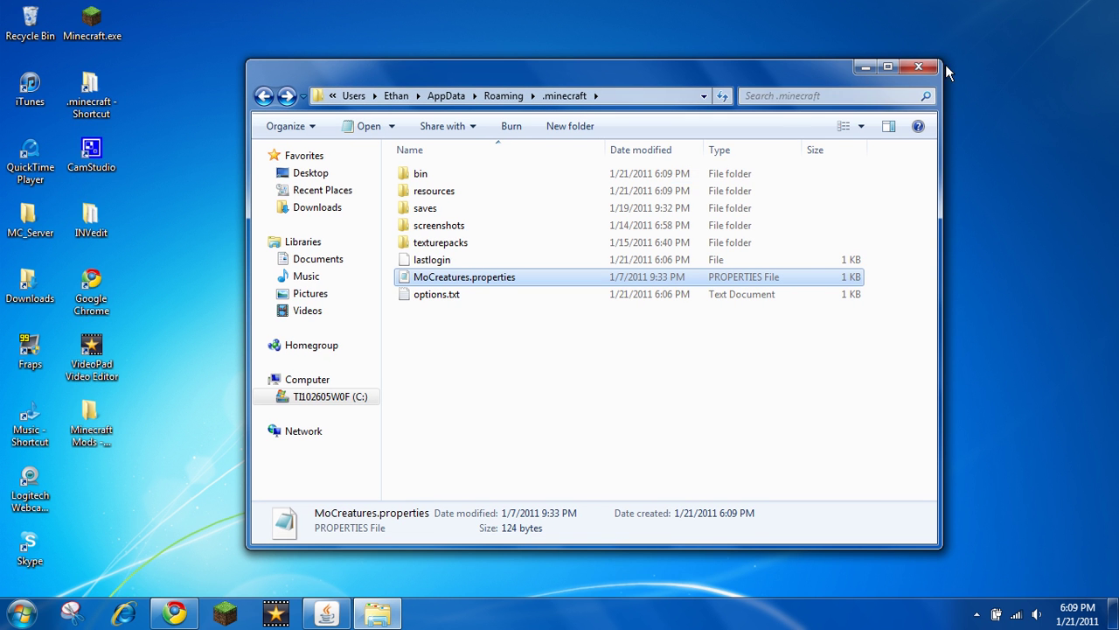
{"action": "left_click", "coordinate": [918, 67]}
- Launch Minecraft.exe, log in, and choose Singleplayer to list the saved worlds
{"action": "left_click", "coordinate": [103, 30]}
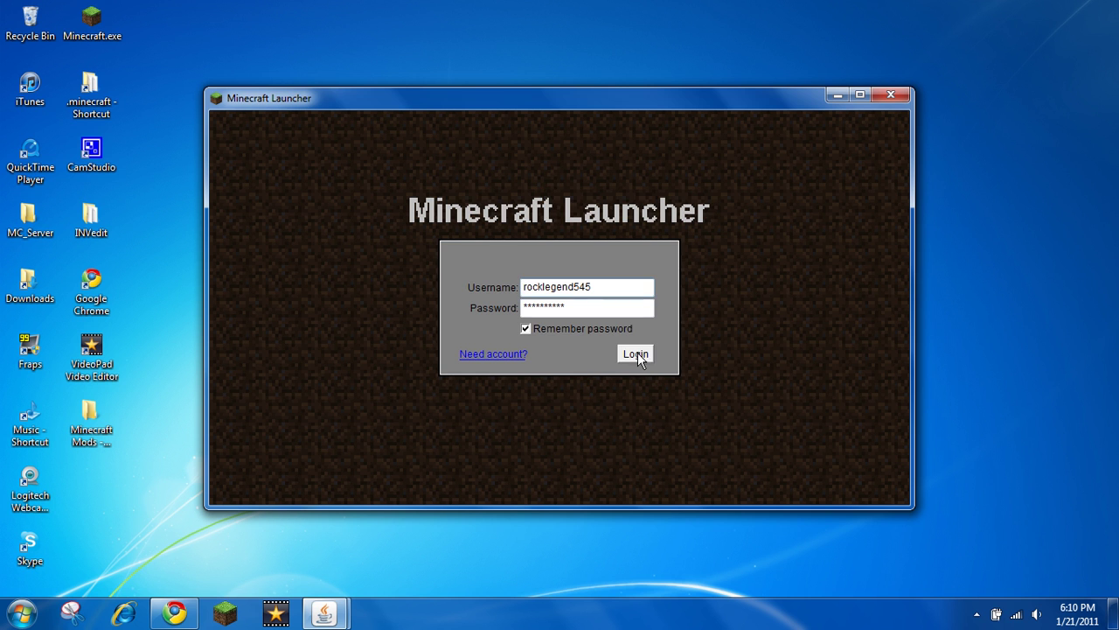
{"action": "left_click", "coordinate": [636, 353]}
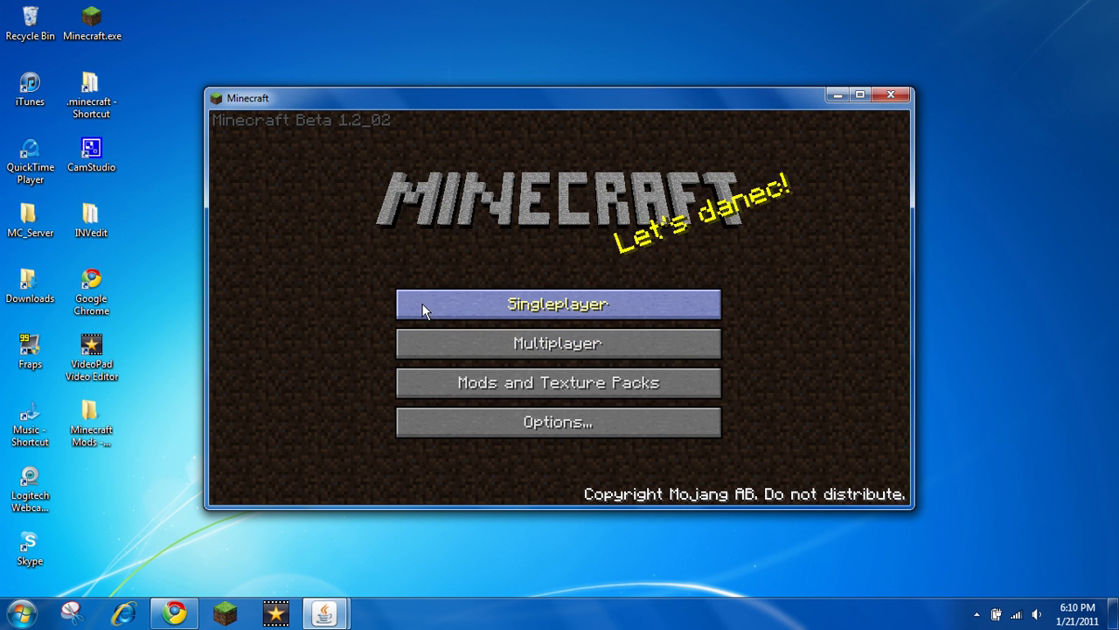
{"action": "left_click", "coordinate": [422, 304]}
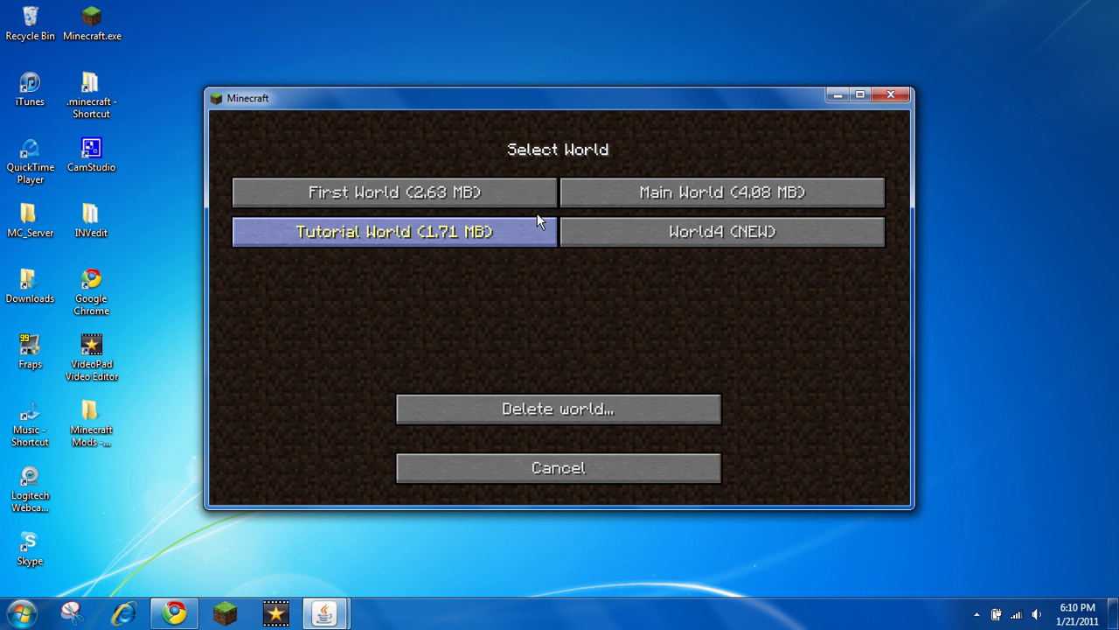